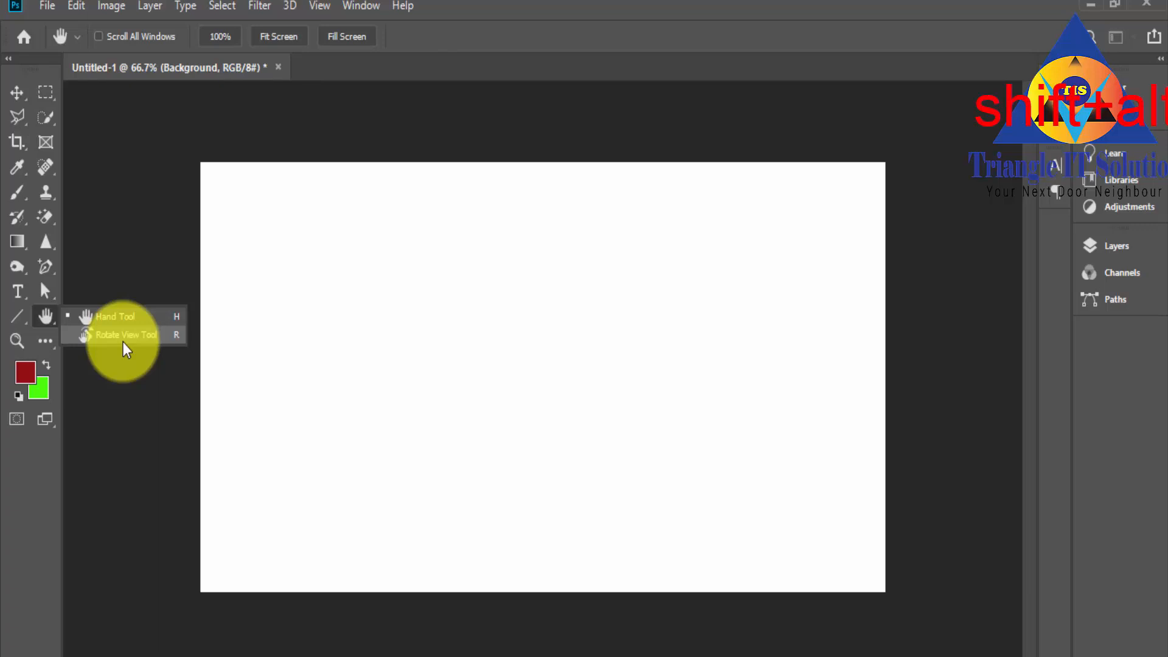
Step: Draw a dark red square of about 292 px, and beside it a seven-sided polygon about 181 by 185 px
click(100, 316)
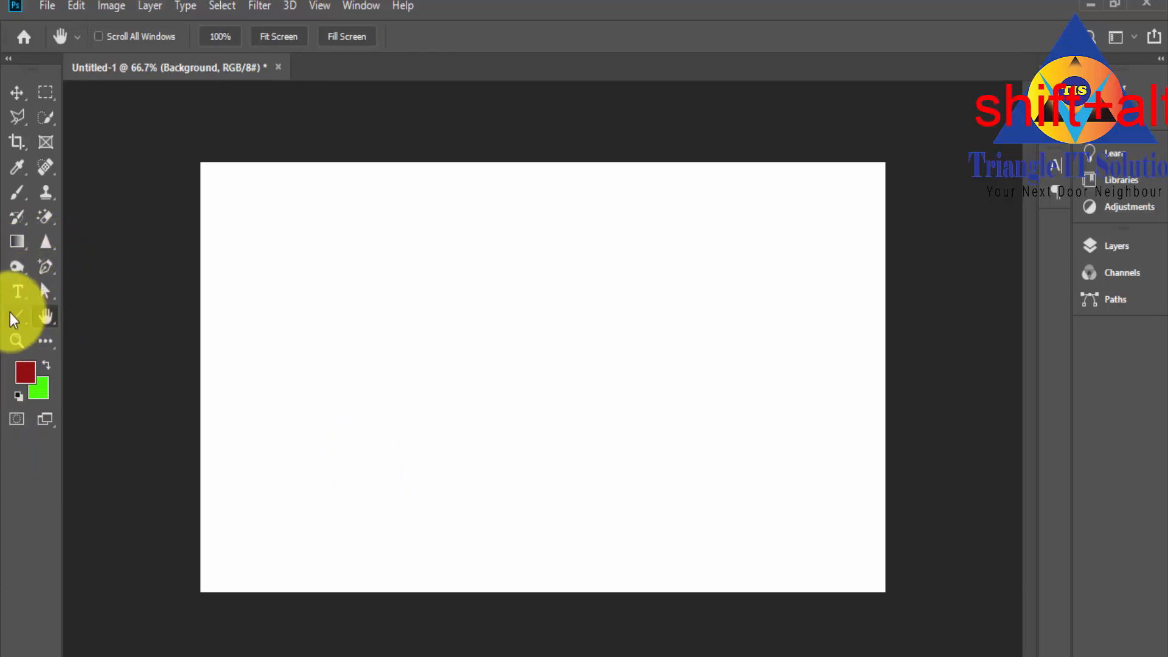
drag(13, 319, 78, 317)
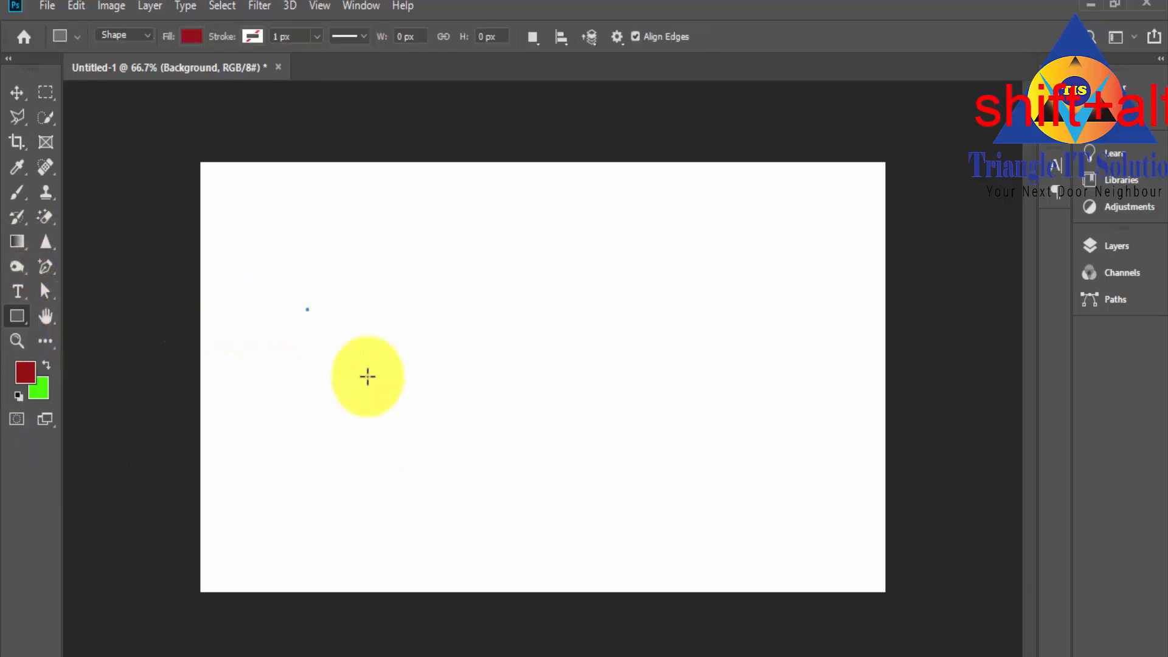
drag(368, 376, 393, 402)
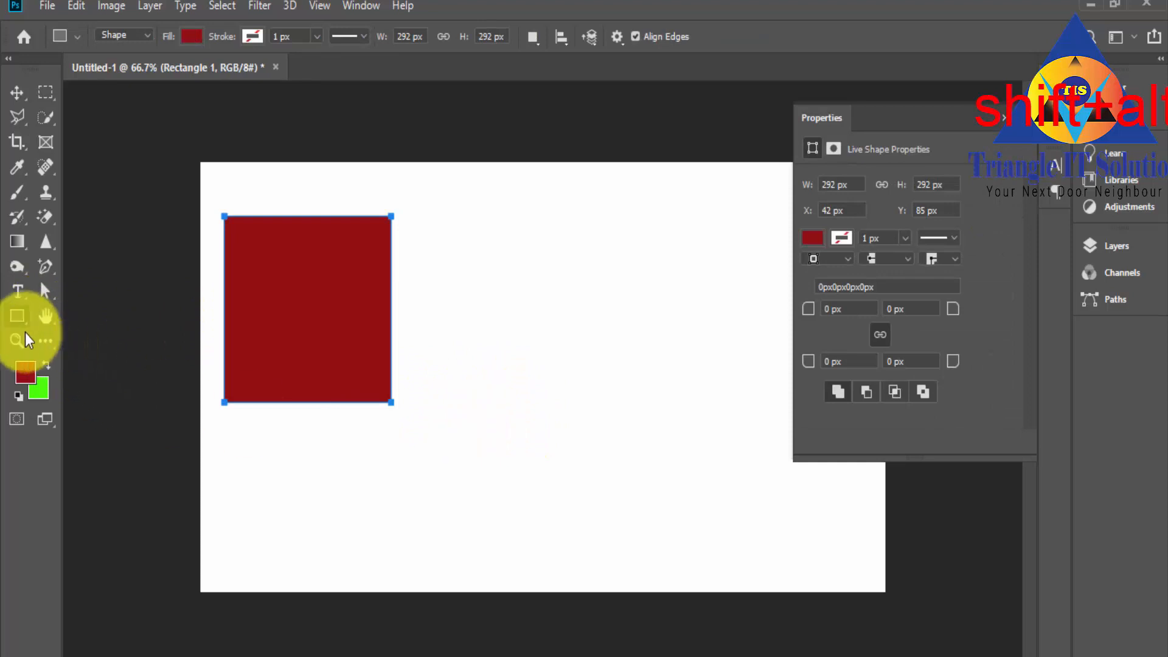
drag(17, 316, 80, 373)
drag(500, 349, 535, 395)
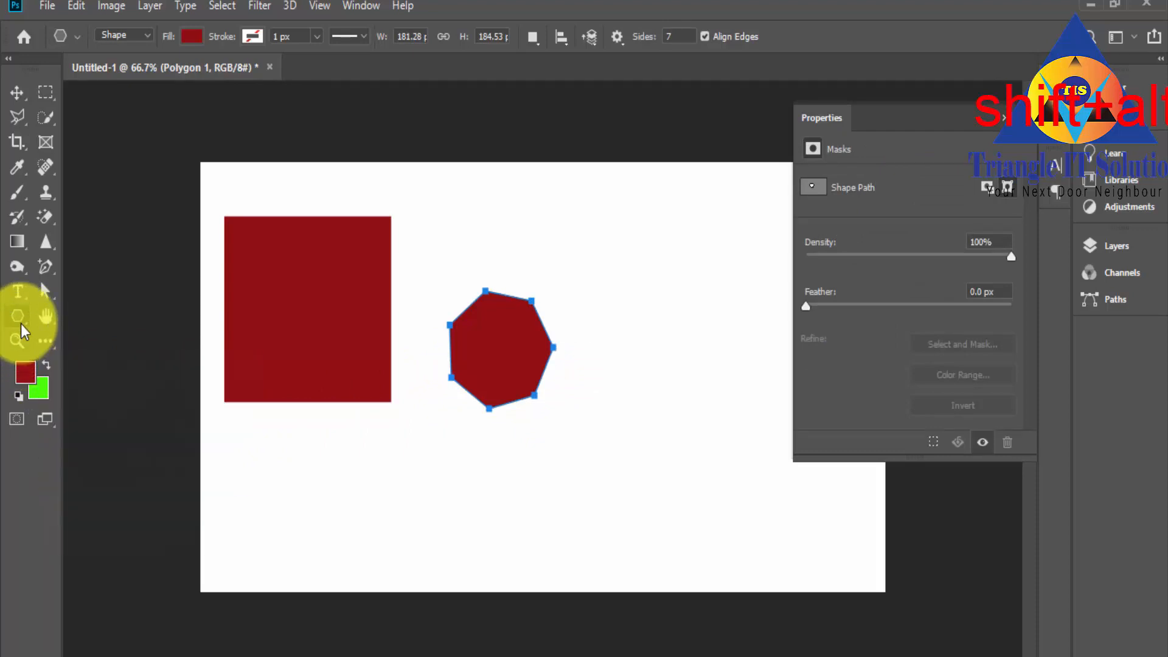
Step: Draw the blob custom shape about 191 by 200 px on the canvas beside the heptagon
drag(20, 323, 104, 404)
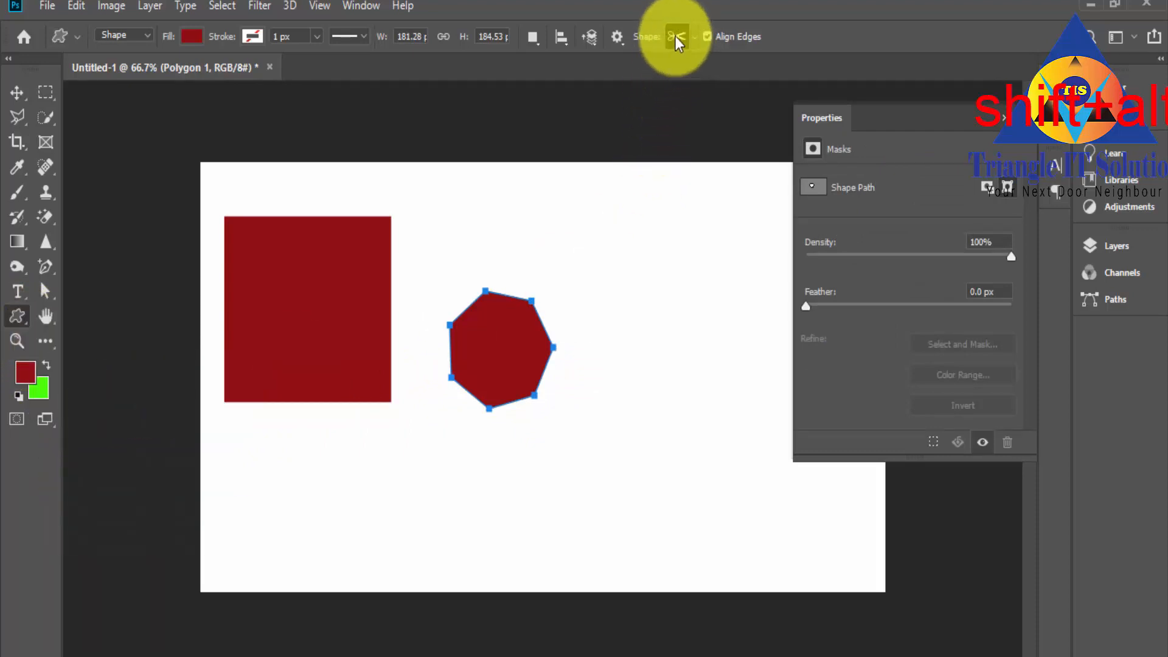
click(694, 36)
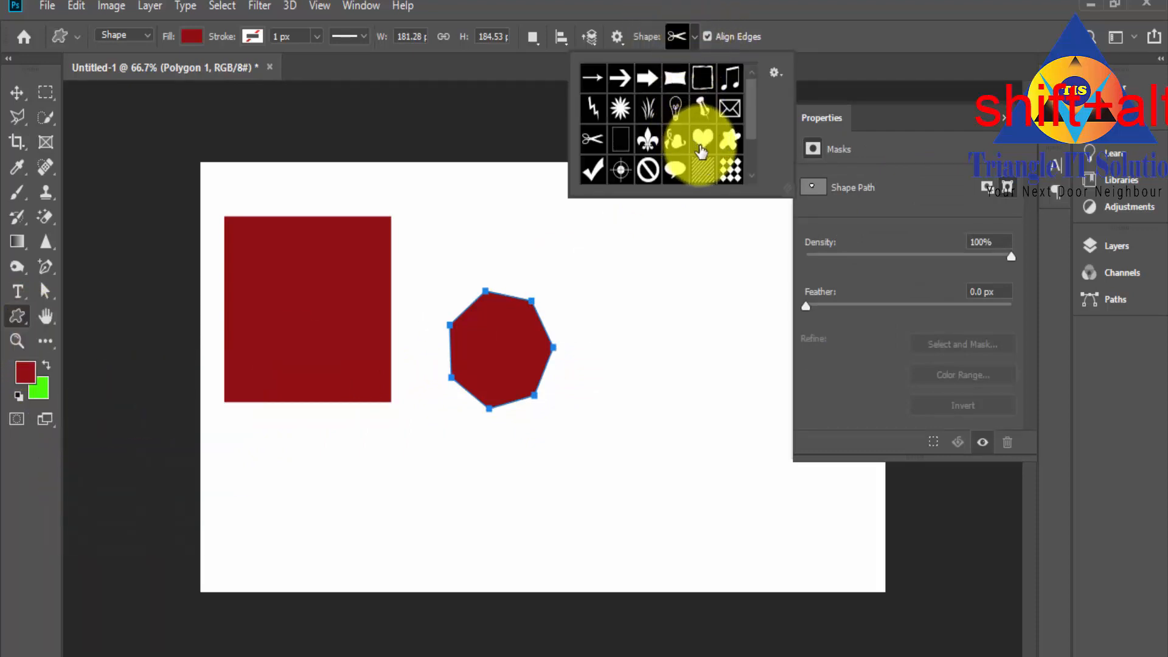
click(728, 151)
drag(647, 282, 755, 408)
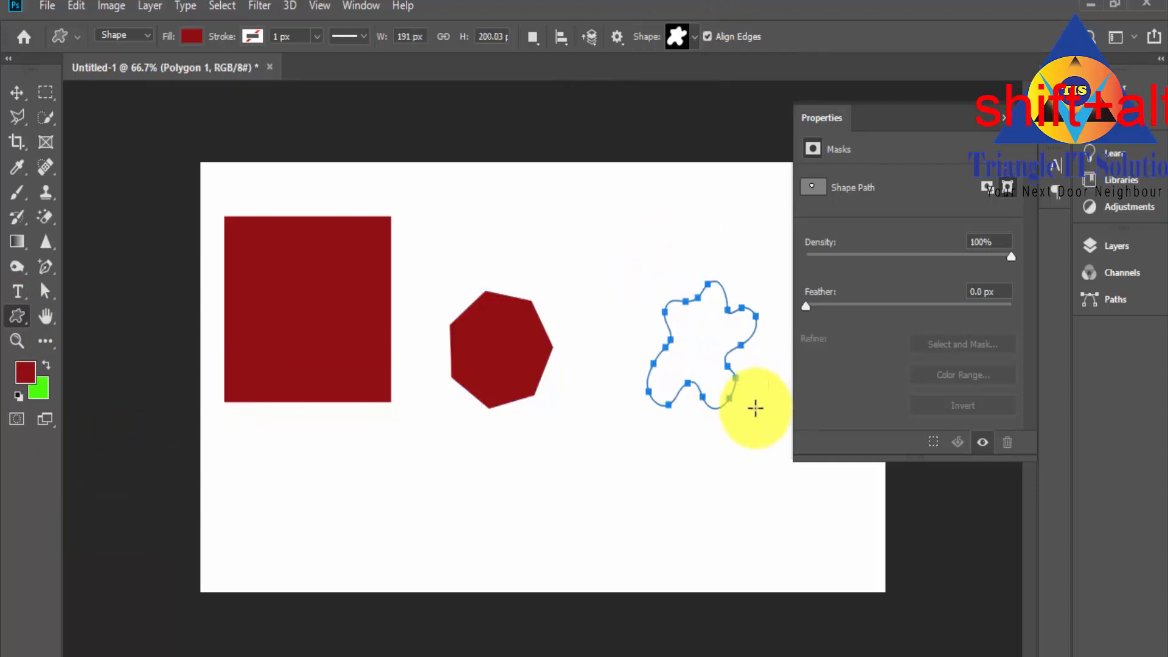
Step: Draw the fleur-de-lis custom shape about 123 by 163 px below and between the heptagon and the blob
click(683, 36)
click(650, 152)
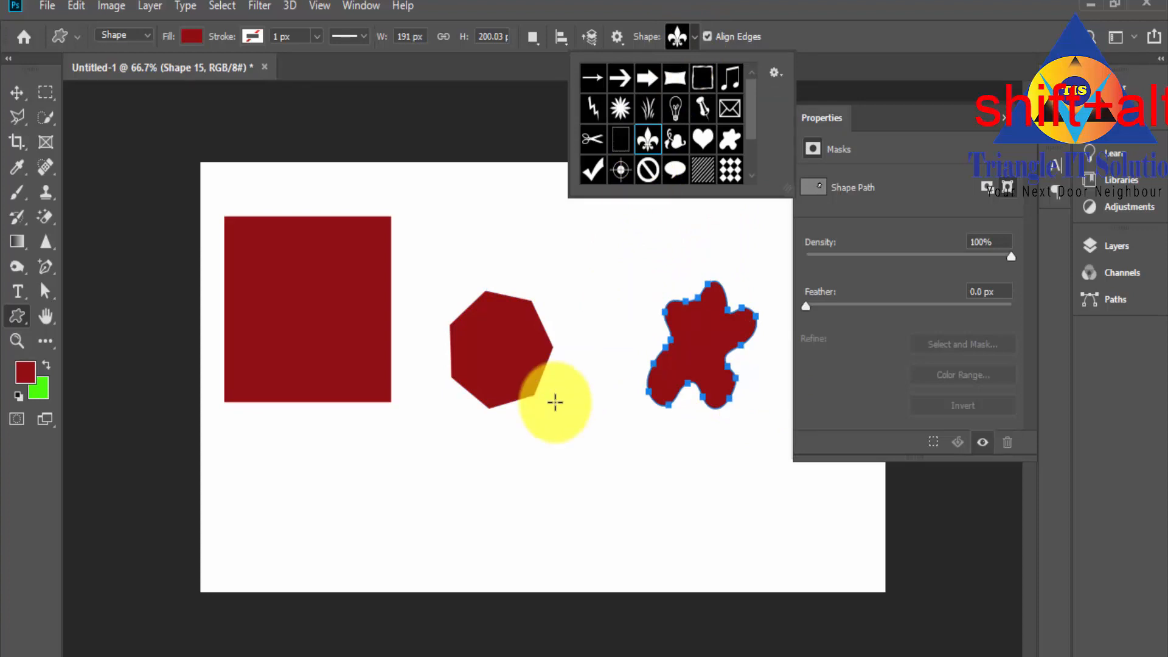
drag(553, 399, 597, 422)
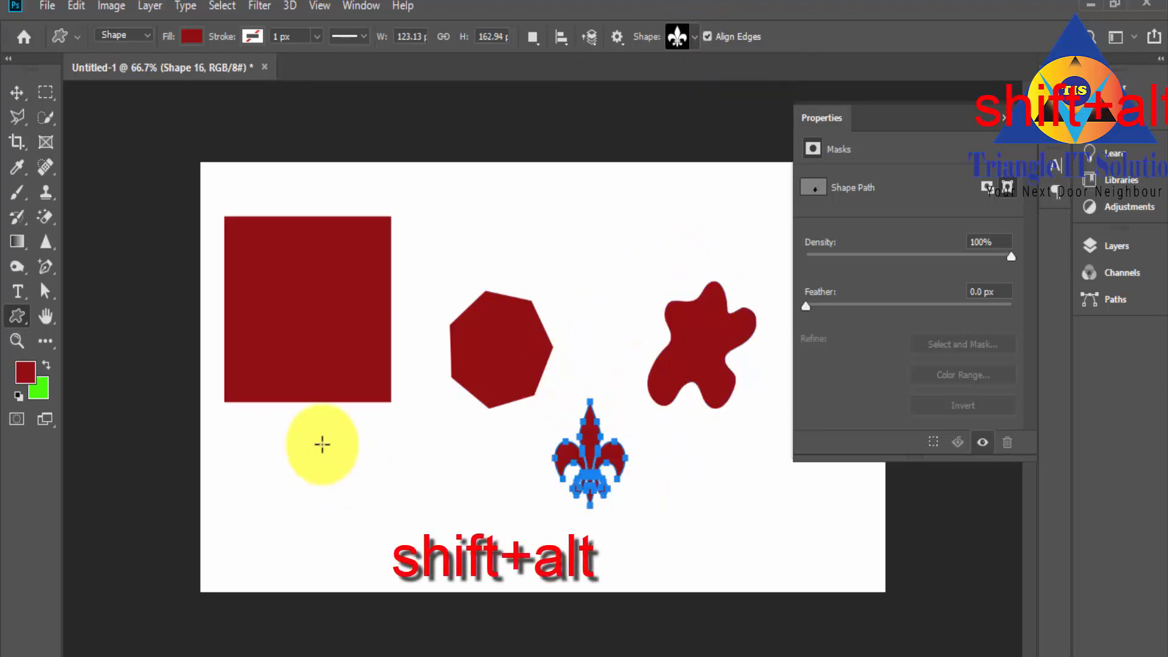
Step: Activate the Hand tool, collapse the shape properties, and zoom the canvas repeatedly between 66.7% and 100%
click(46, 315)
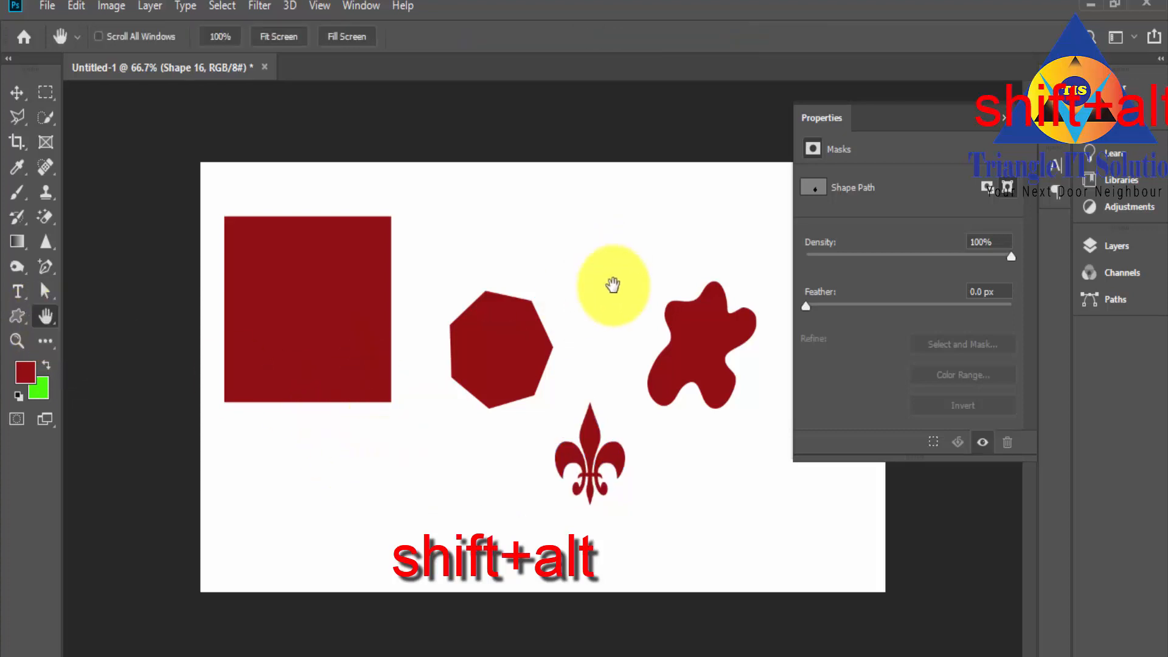
click(1004, 118)
scroll(755, 362, up, 1)
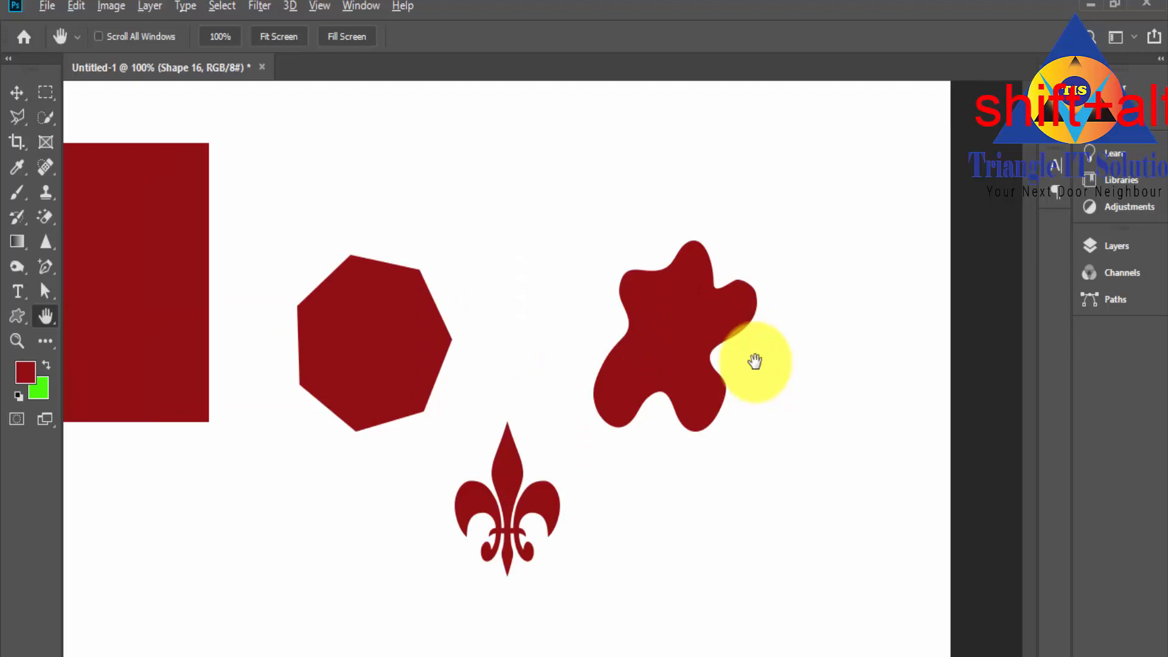
scroll(754, 362, down, 1)
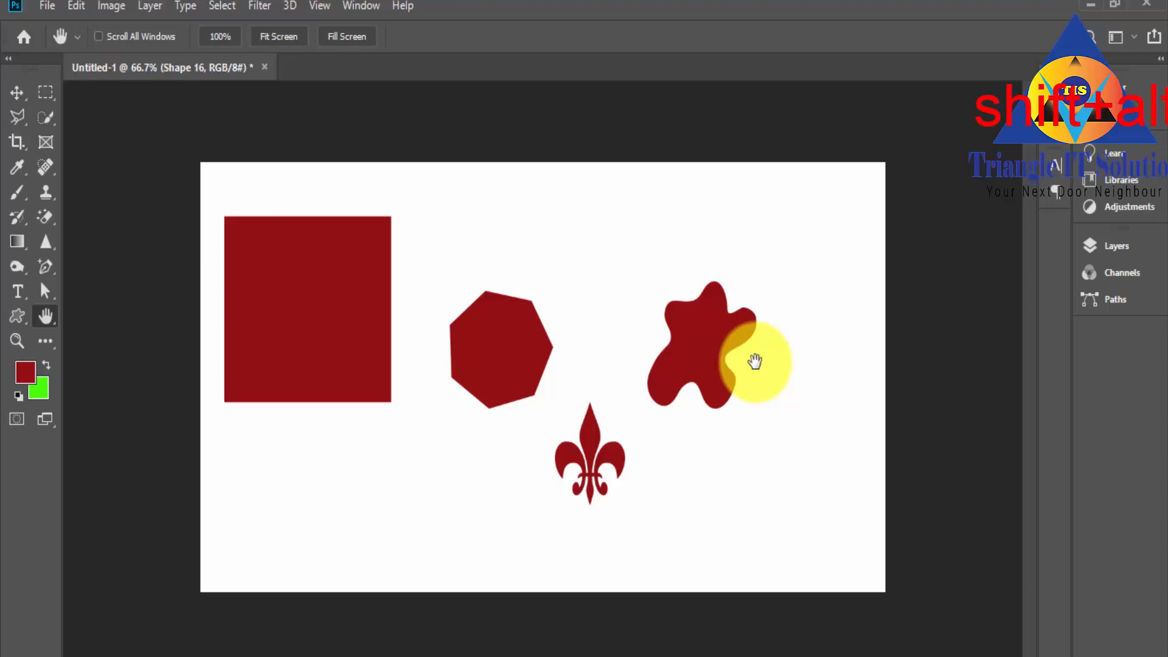
scroll(755, 362, up, 1)
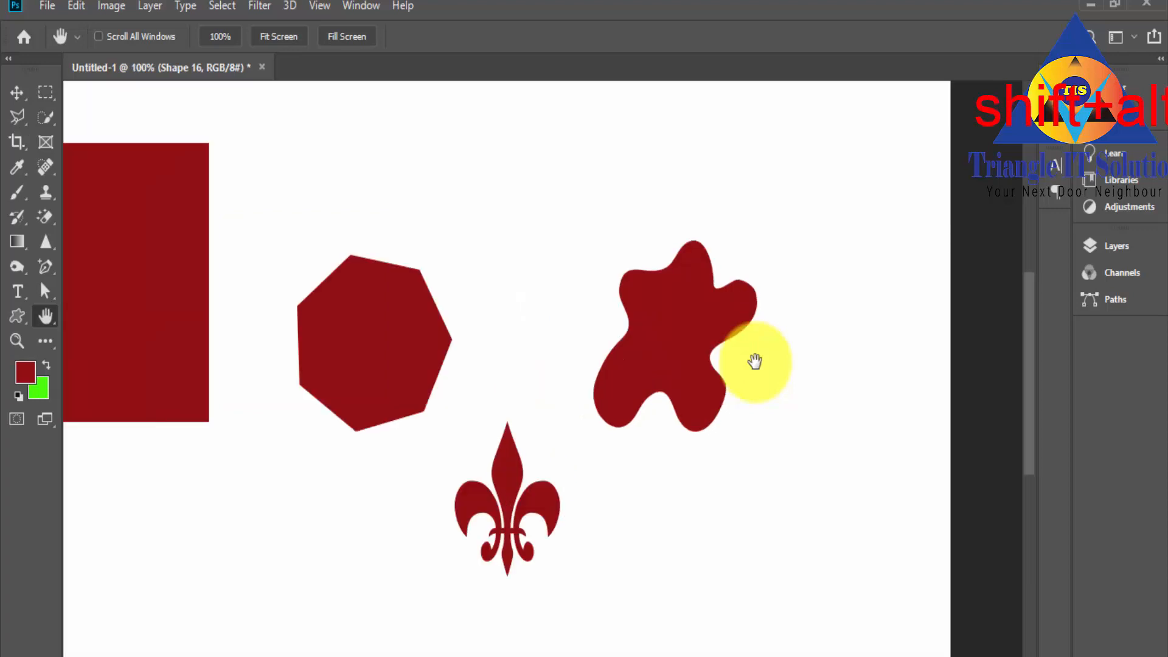
scroll(755, 362, down, 1)
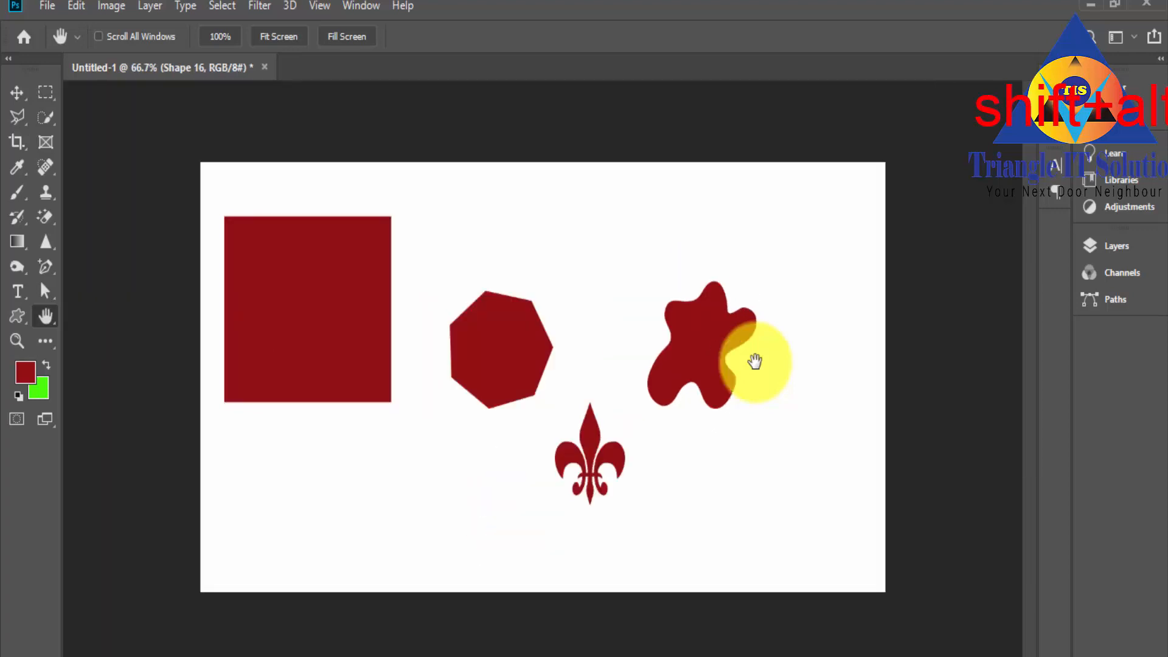
scroll(755, 362, up, 1)
scroll(755, 362, down, 1)
scroll(754, 362, down, 1)
scroll(739, 365, up, 1)
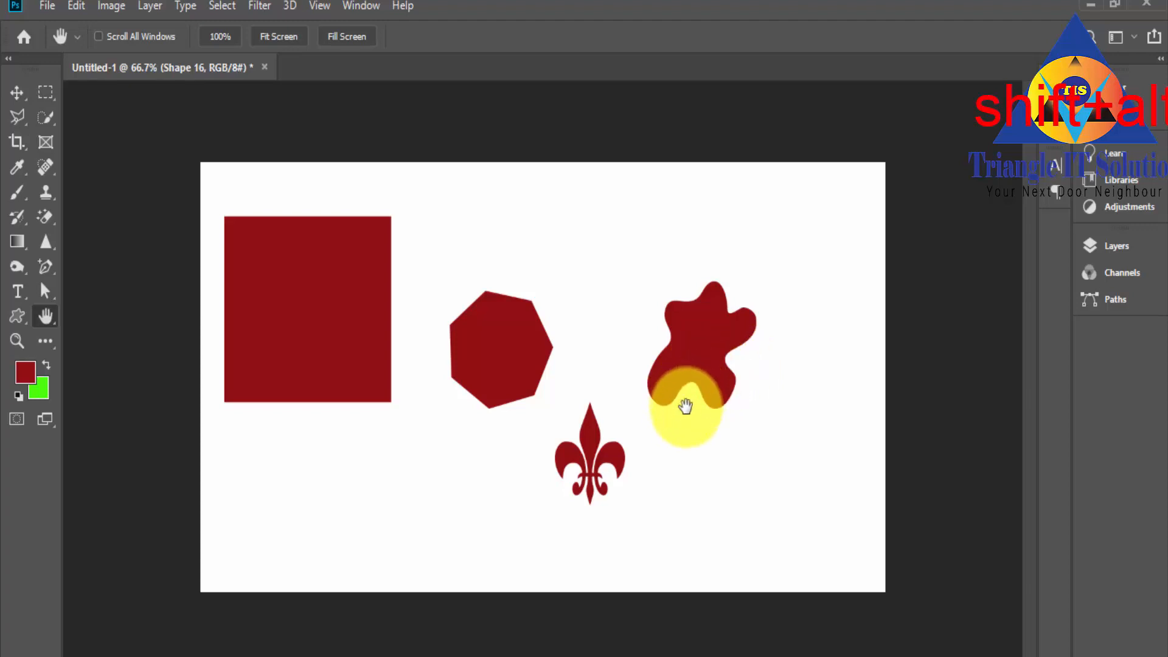
Step: Zoom to 100% and pan around the canvas with the Hand tool to view all four shapes
scroll(673, 422, up, 1)
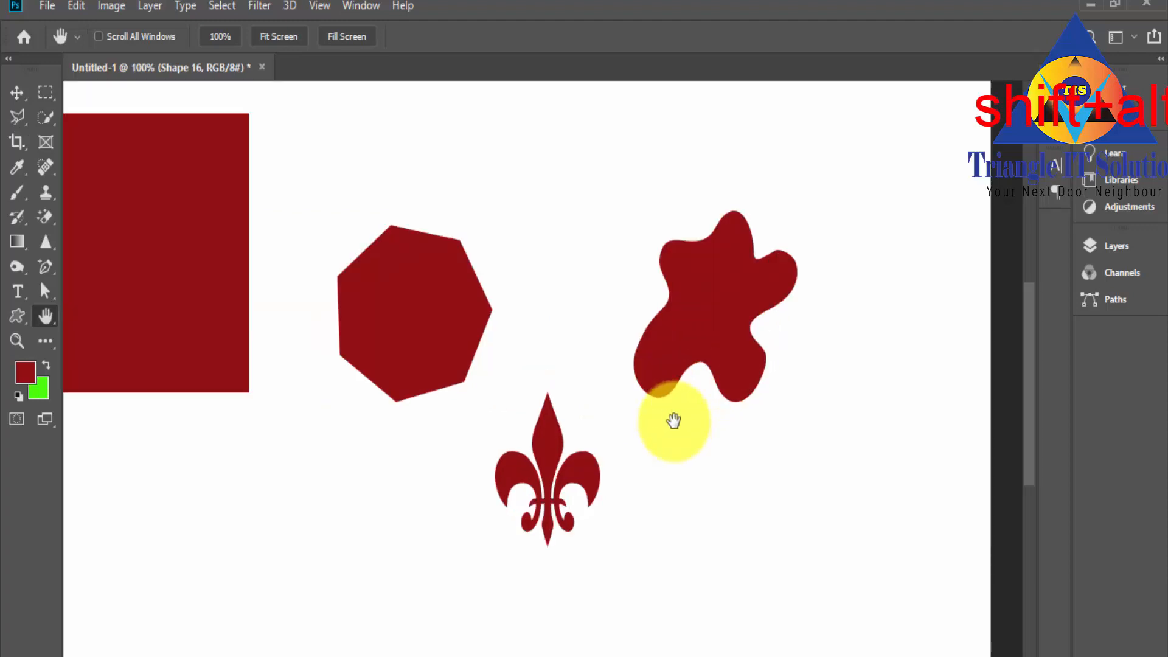
drag(699, 396, 811, 404)
drag(488, 417, 571, 409)
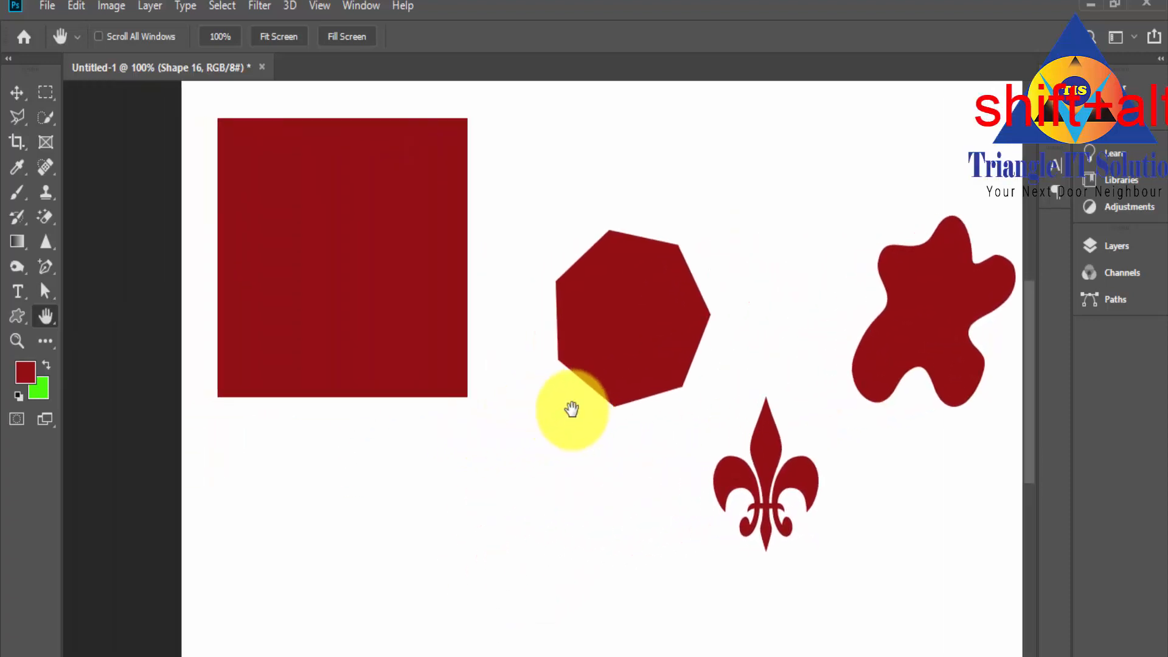
drag(441, 496, 449, 585)
drag(472, 389, 591, 213)
drag(546, 455, 376, 521)
drag(530, 322, 619, 438)
drag(610, 378, 701, 492)
drag(715, 357, 828, 328)
drag(572, 316, 719, 214)
drag(583, 414, 537, 310)
drag(485, 480, 396, 475)
drag(597, 483, 532, 474)
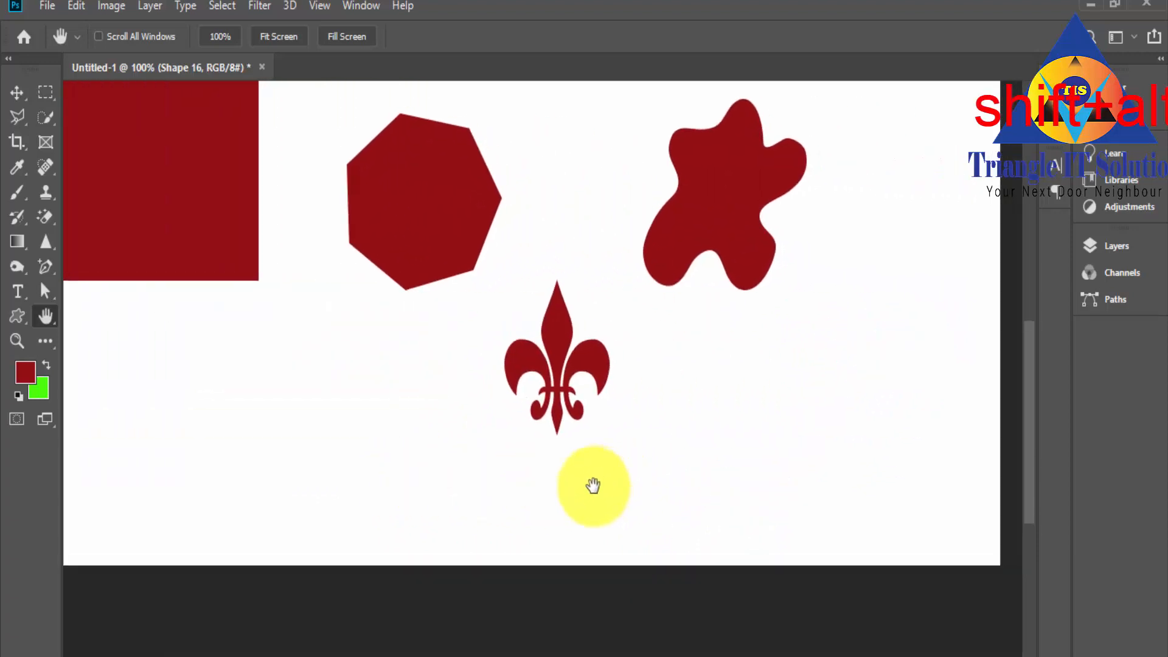
drag(696, 442, 660, 519)
drag(751, 365, 740, 391)
drag(743, 335, 759, 410)
drag(584, 377, 732, 342)
drag(621, 399, 597, 425)
drag(608, 264, 791, 264)
drag(654, 618, 462, 568)
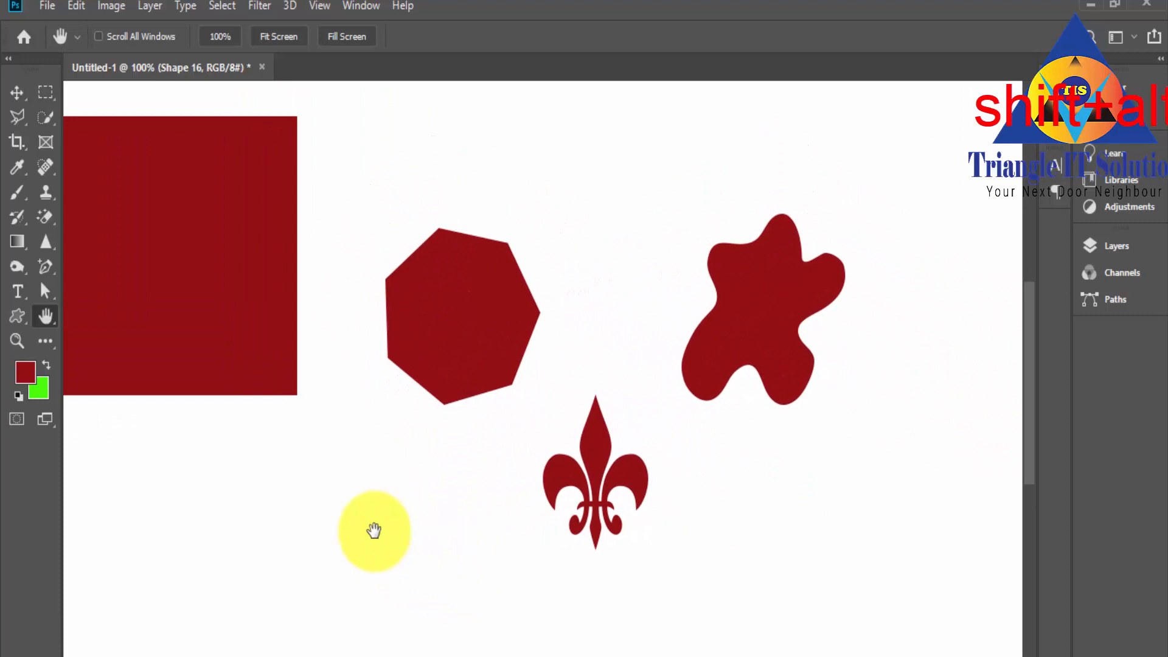
drag(373, 531, 514, 553)
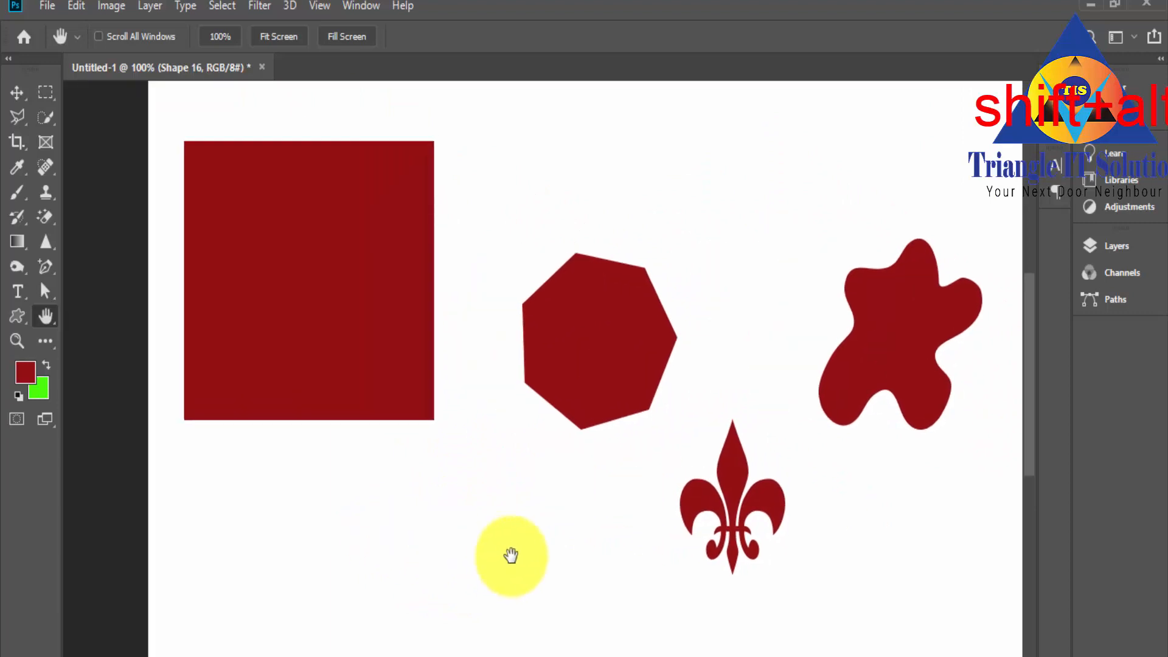
drag(459, 290, 457, 332)
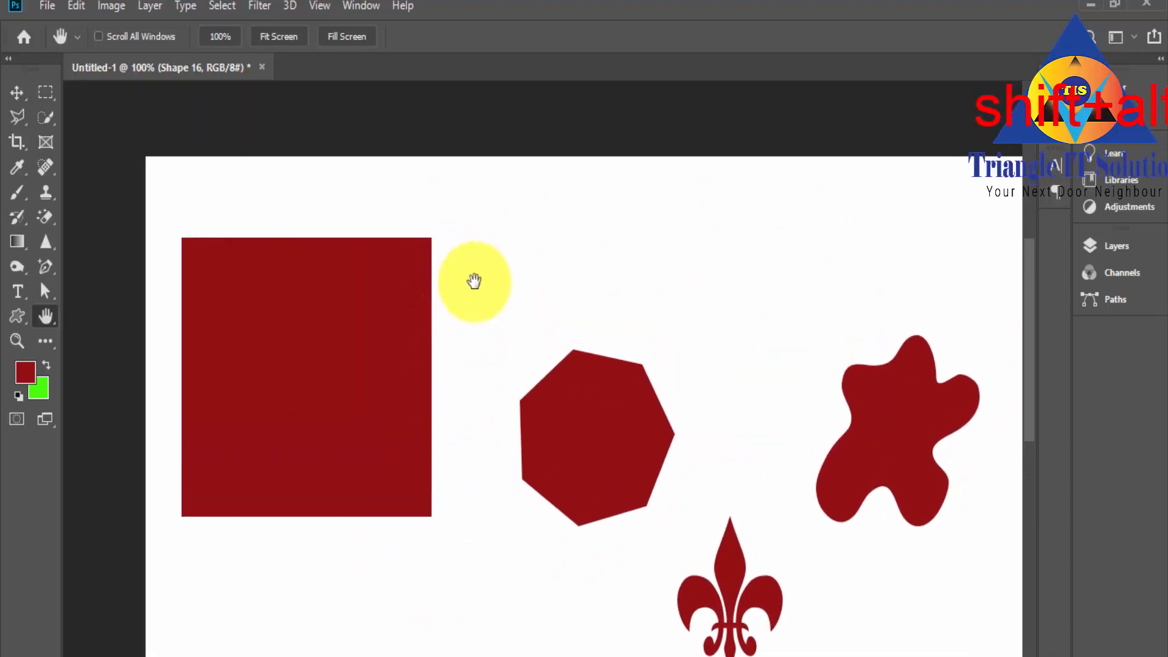
drag(431, 243, 201, 219)
drag(430, 289, 464, 165)
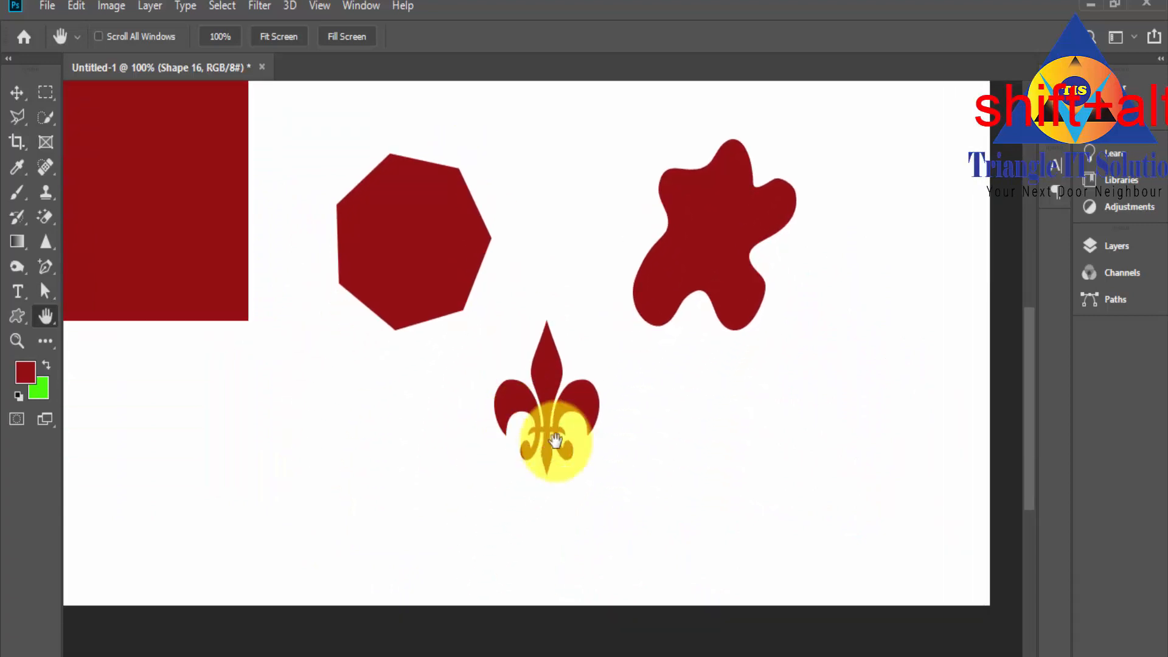
drag(208, 433, 300, 514)
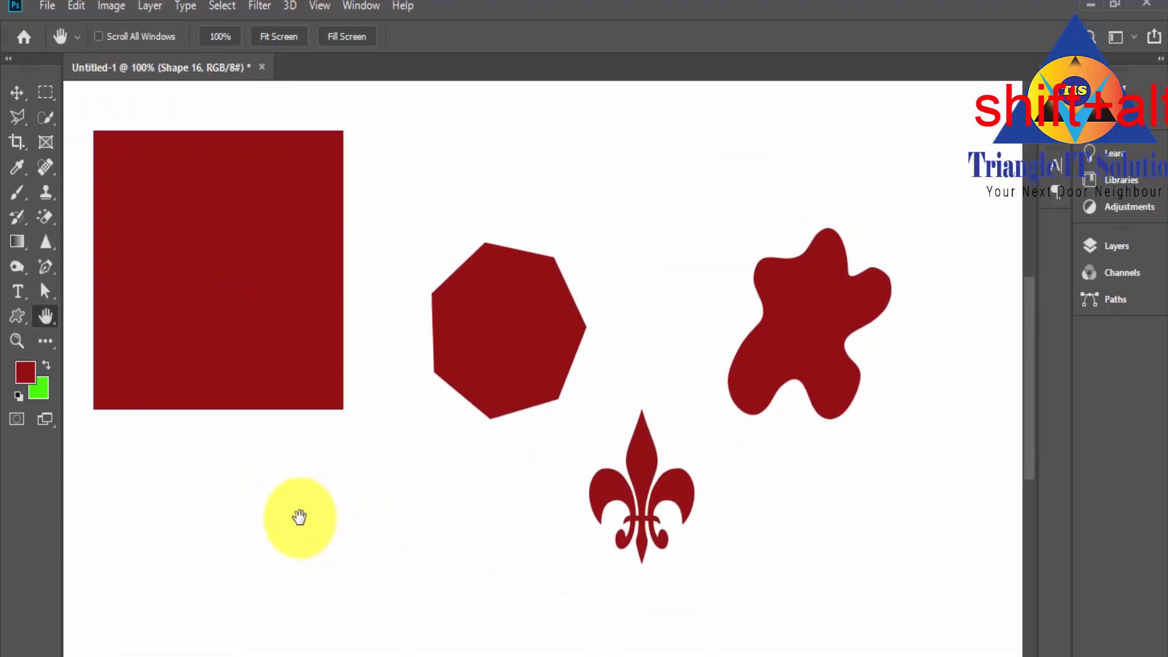
Step: Rotate the canvas view freehand with the Rotate View tool
right_click(45, 315)
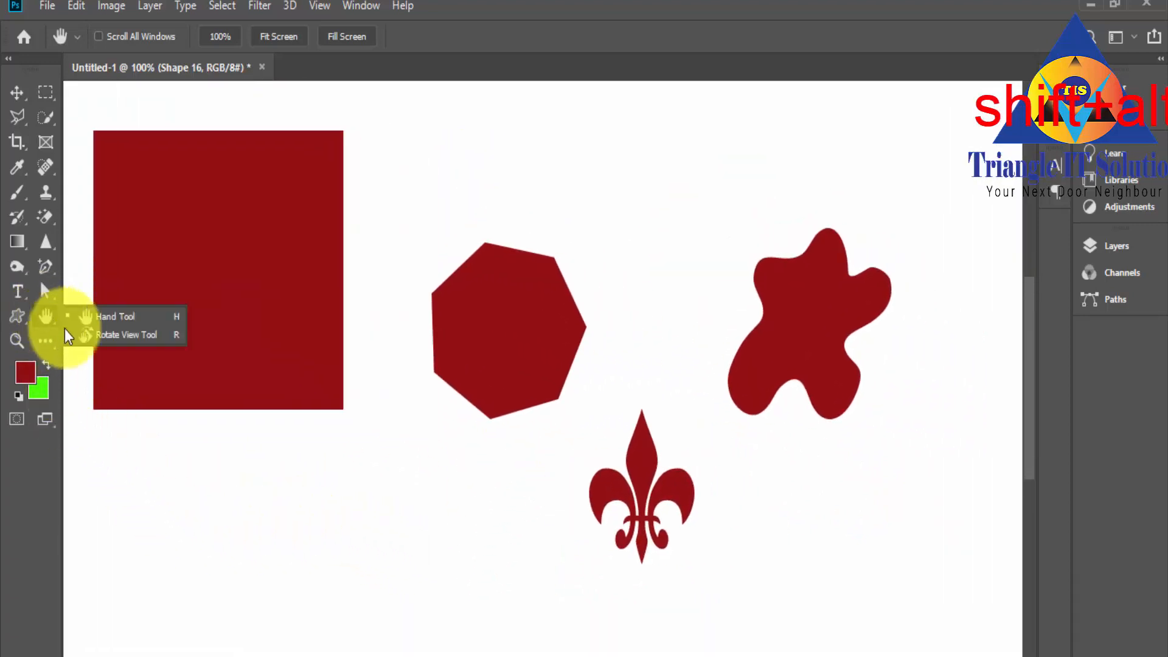
click(123, 334)
key(r)
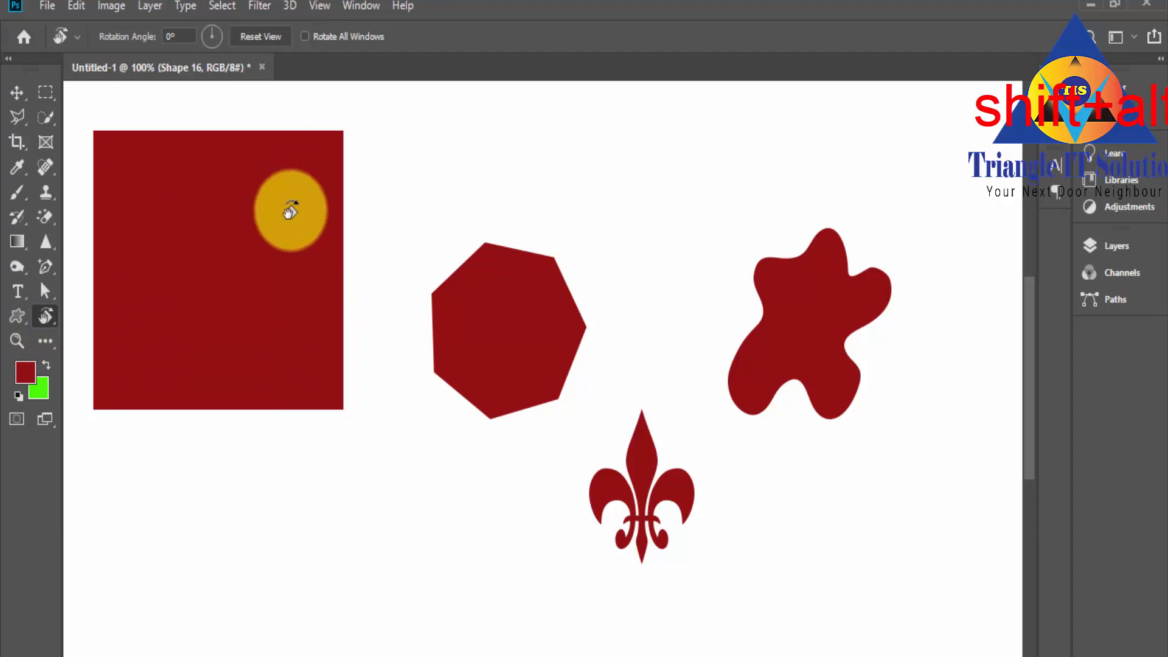
drag(467, 317, 352, 218)
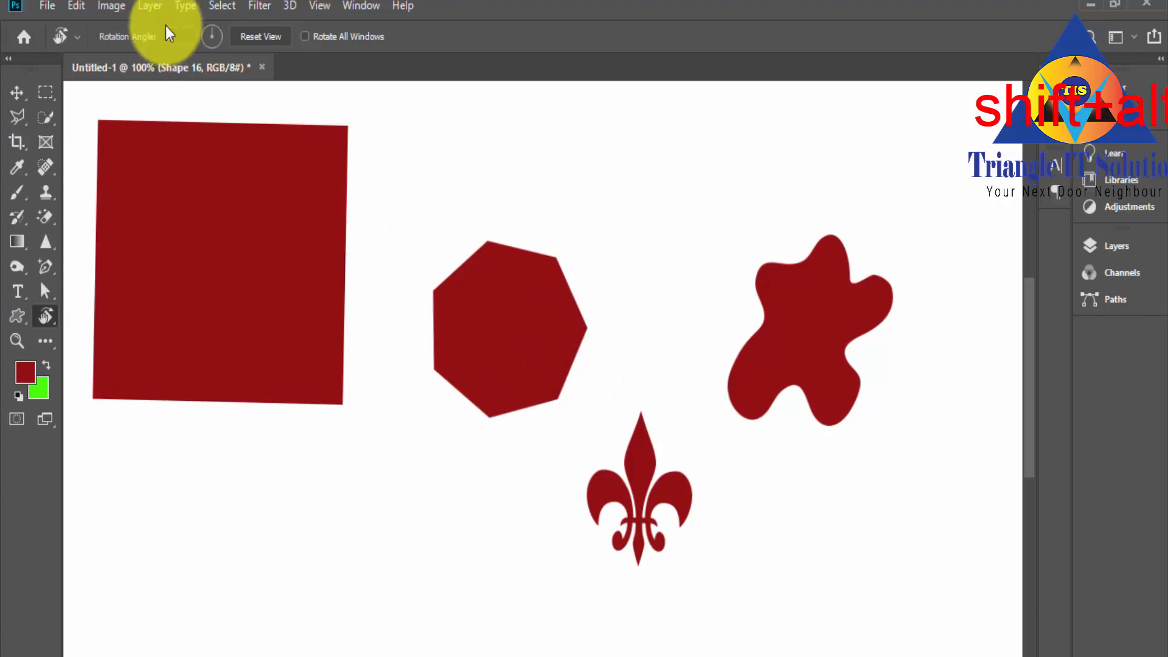
Step: Set the view's rotation angle to 0°, 90° and 180° in turn, and return it to 0°
drag(189, 34, 150, 36)
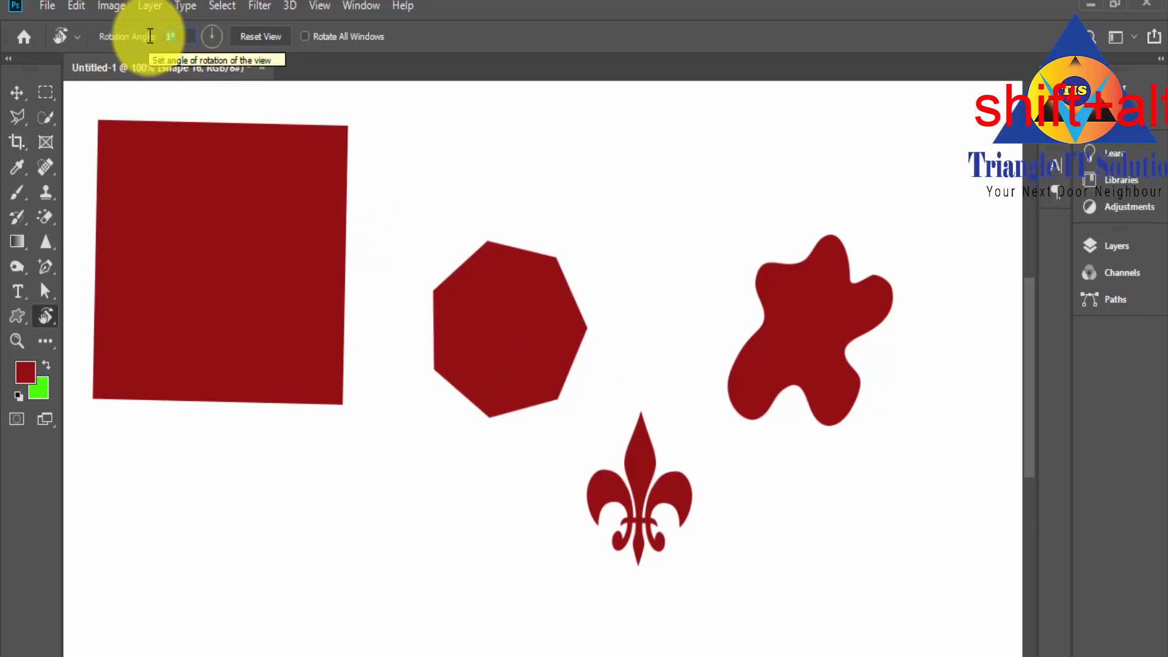
text(0)
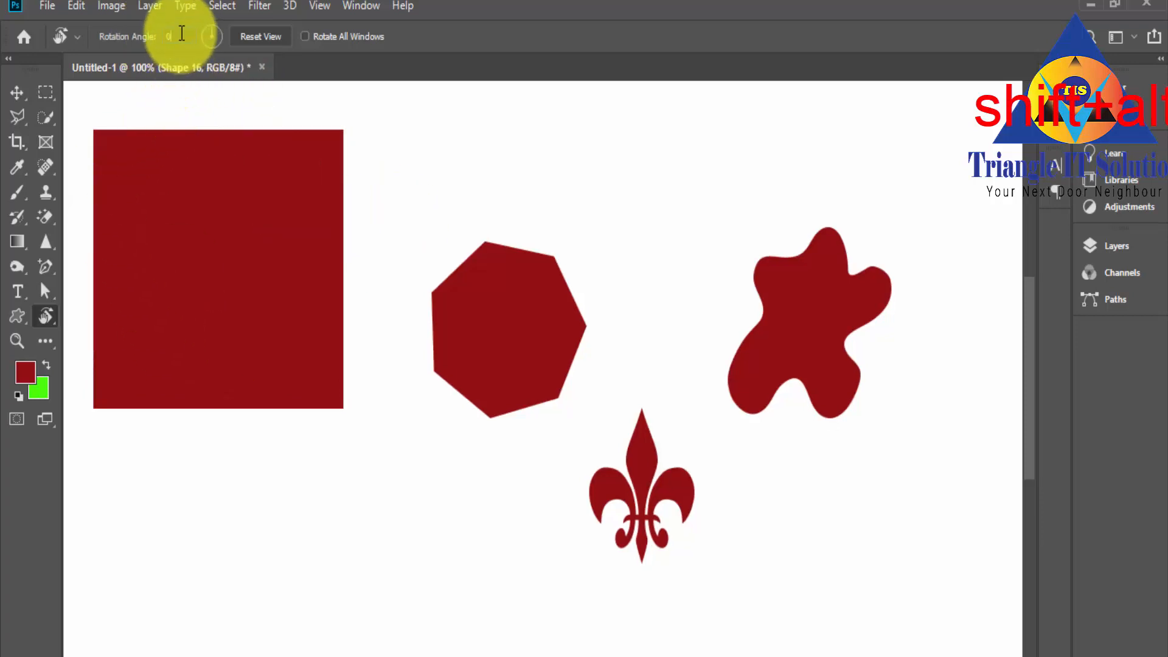
text(90)
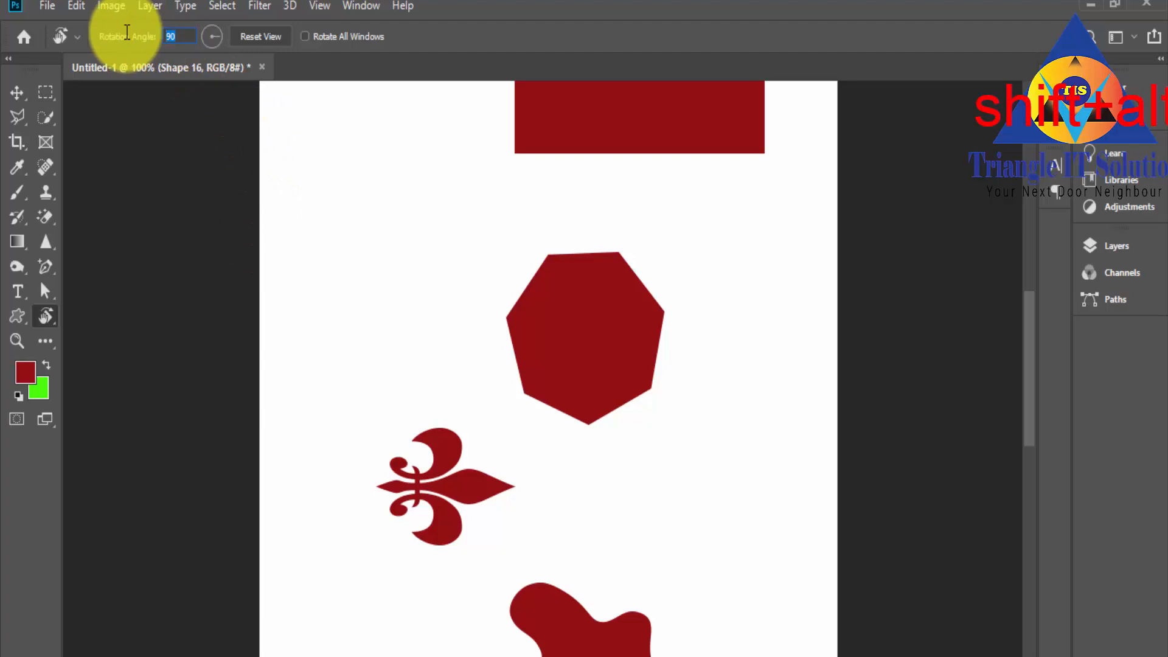
text(180)
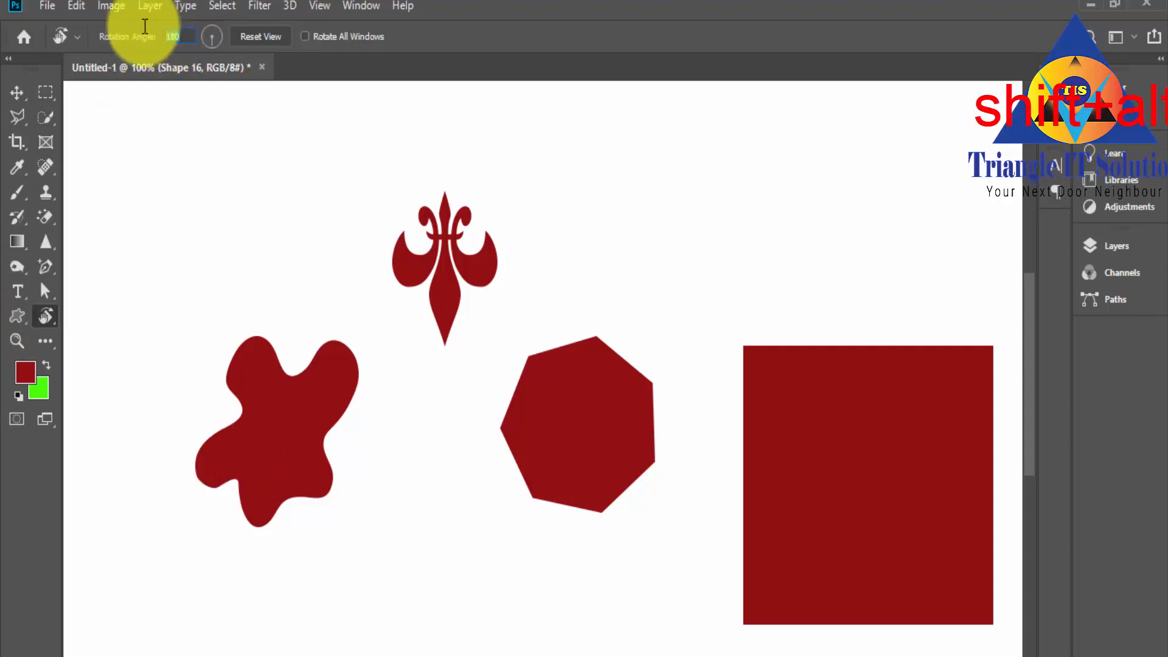
text(0)
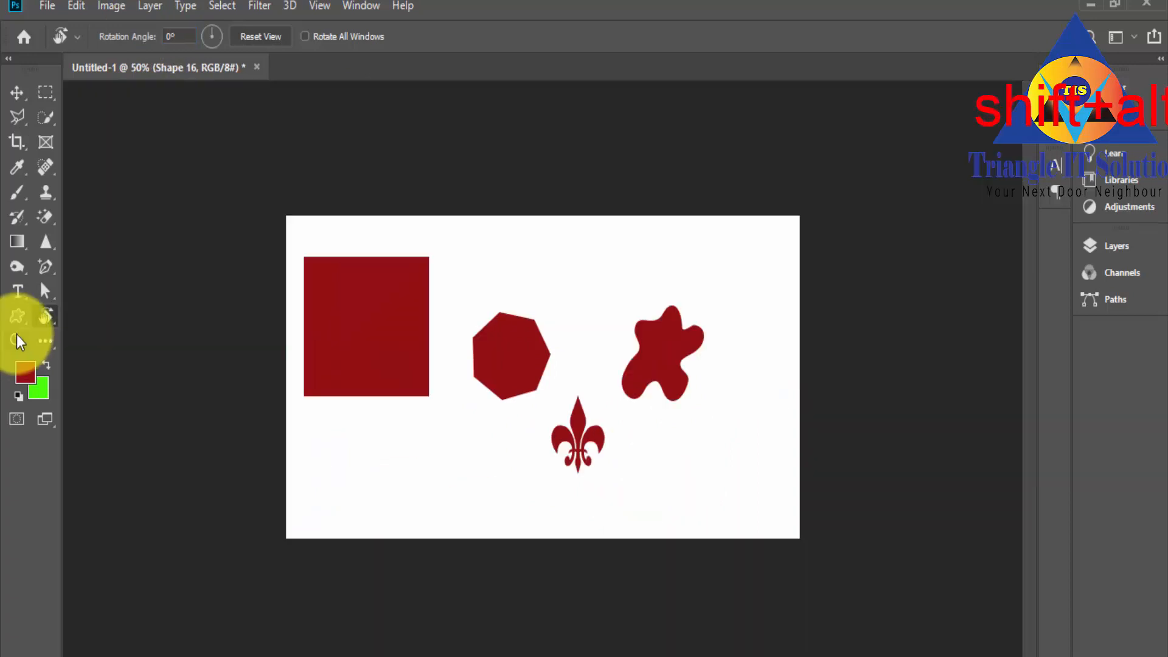
Step: Zoom the canvas out to 3% with the Zoom tool
click(16, 334)
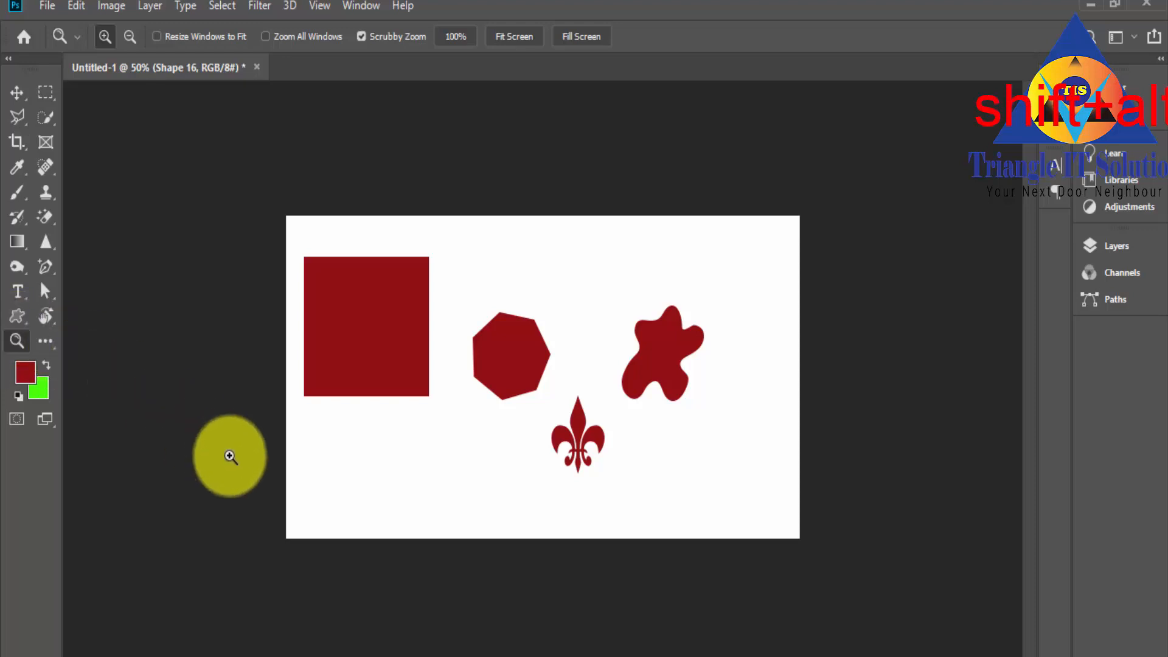
alt+shift+click(398, 464)
alt+shift+click(399, 465)
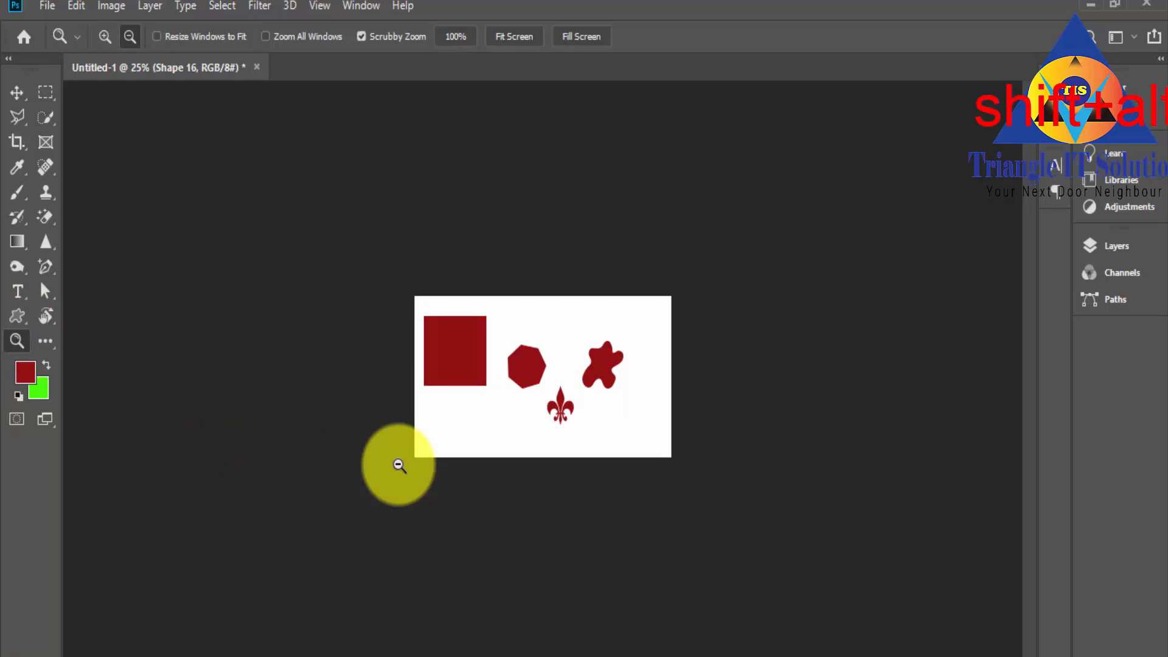
alt+shift+click(399, 465)
alt+shift+click(399, 464)
alt+shift+click(399, 464)
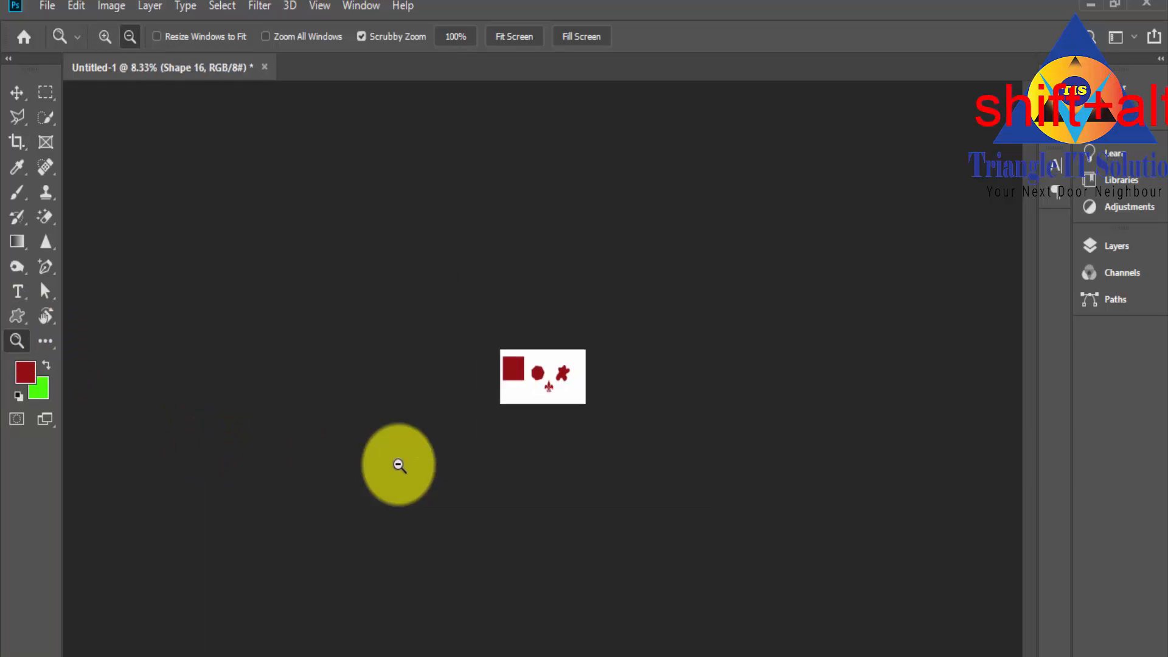
alt+shift+click(401, 464)
alt+shift+click(403, 462)
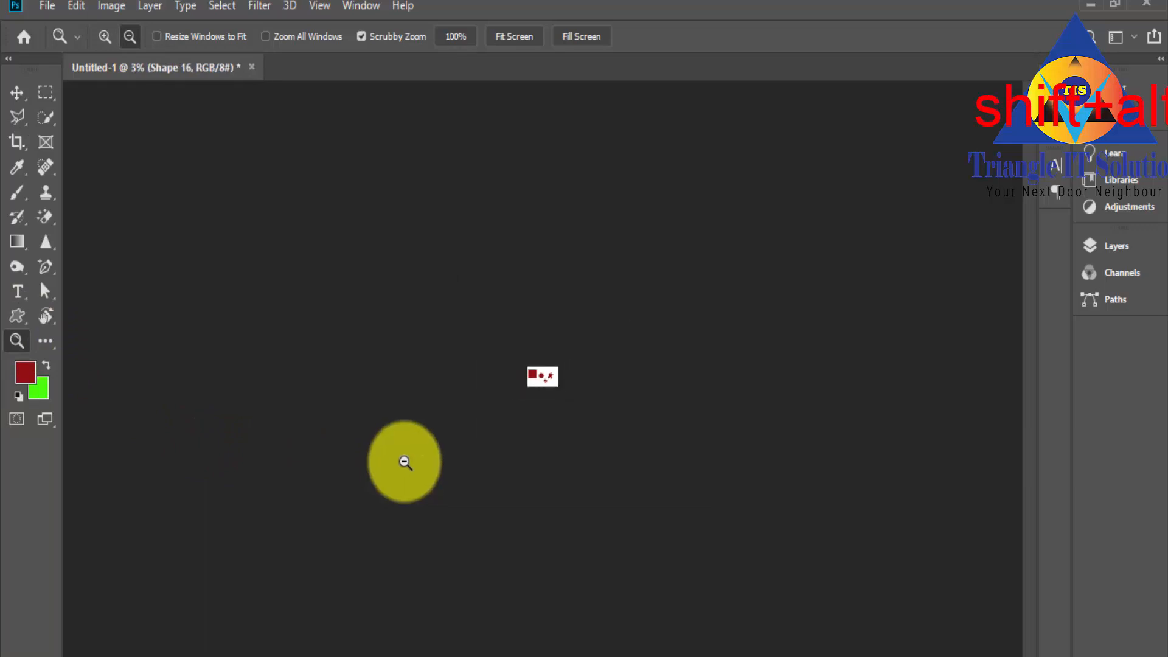
Step: Zoom the canvas out to 0.296% with the Zoom tool
alt+shift+click(427, 479)
alt+shift+click(427, 480)
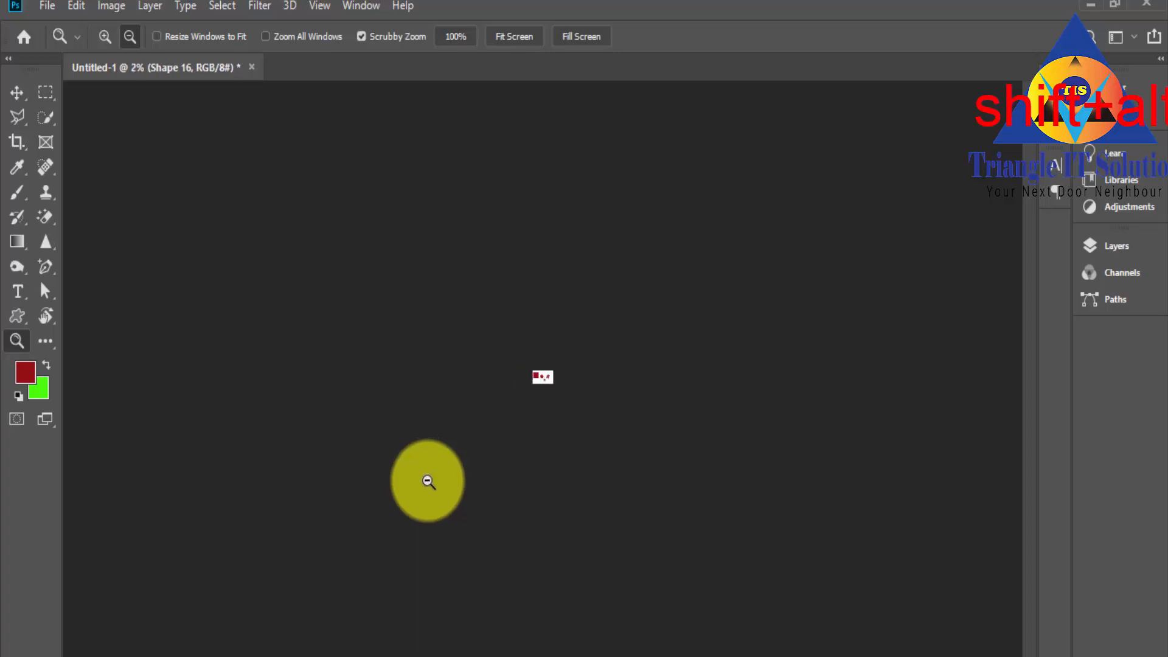
alt+shift+click(428, 480)
alt+shift+click(427, 480)
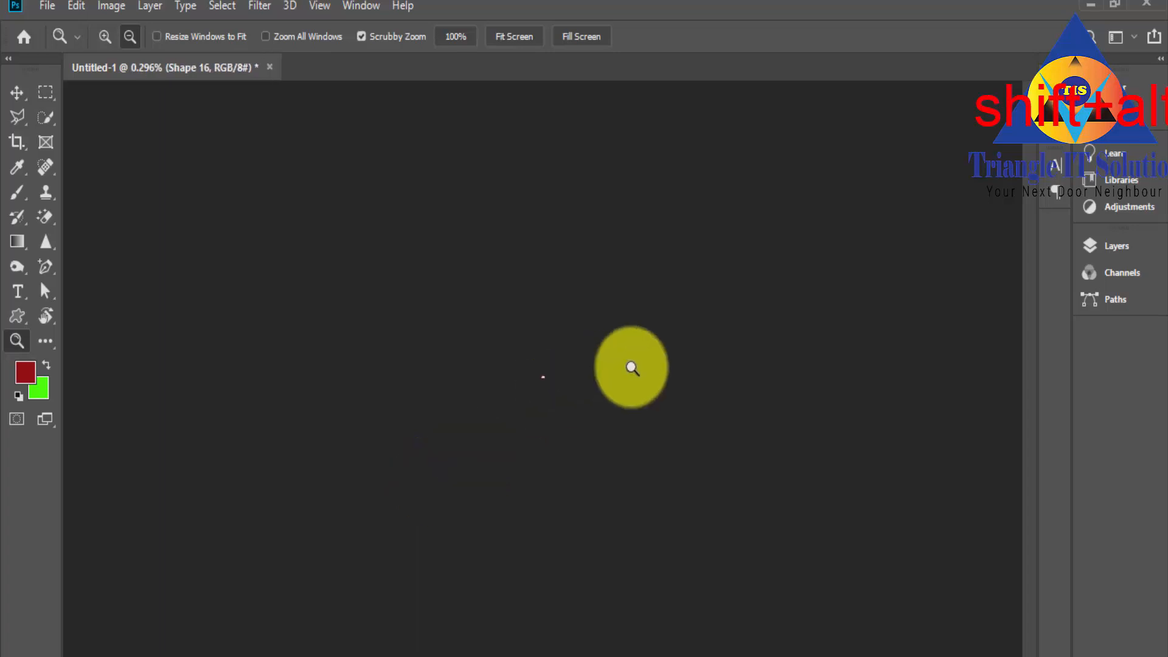
Step: Zoom in on the area around the heptagon's lower corner up to 600%
scroll(566, 390, up, 10)
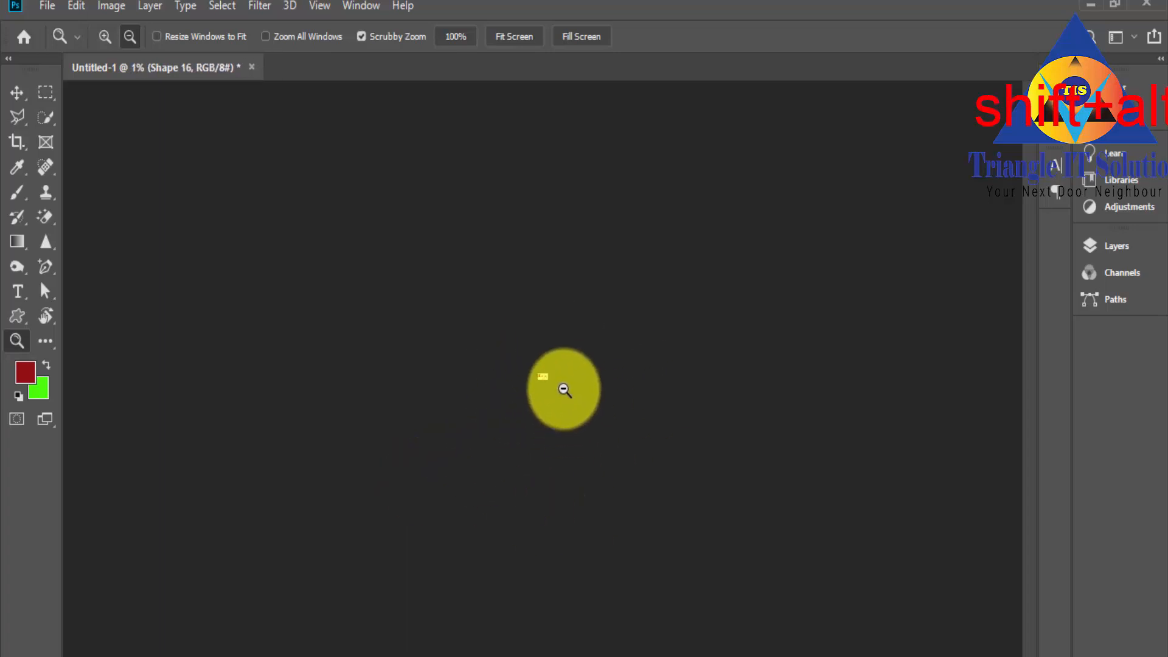
scroll(565, 390, up, 5)
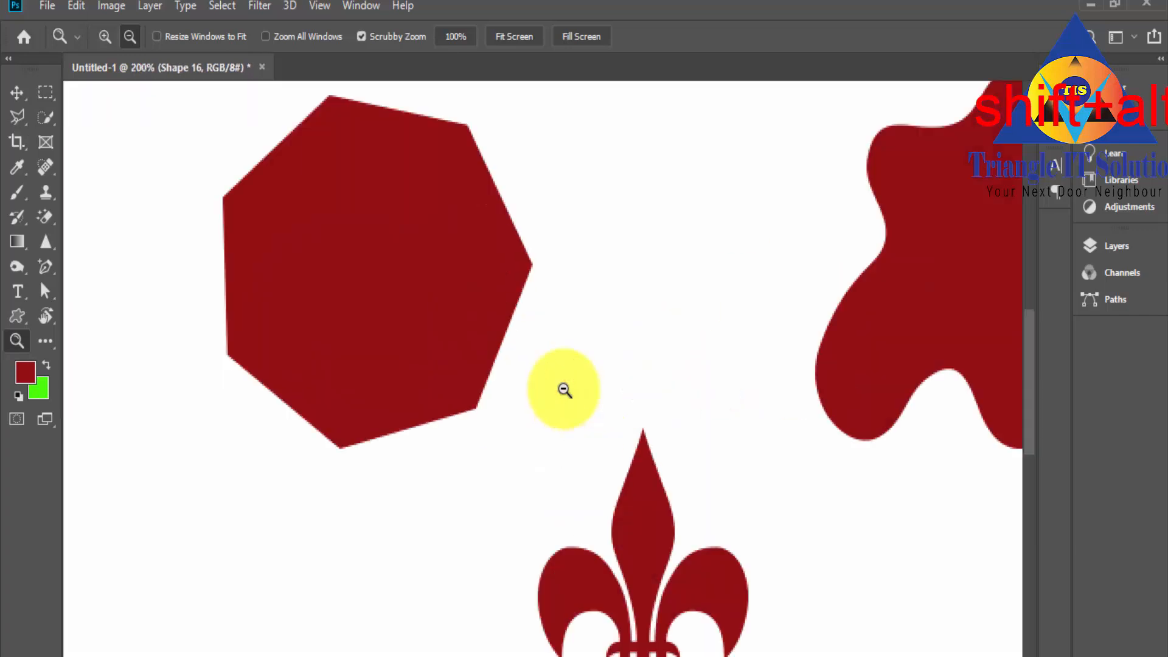
scroll(565, 390, down, 5)
scroll(564, 390, up, 4)
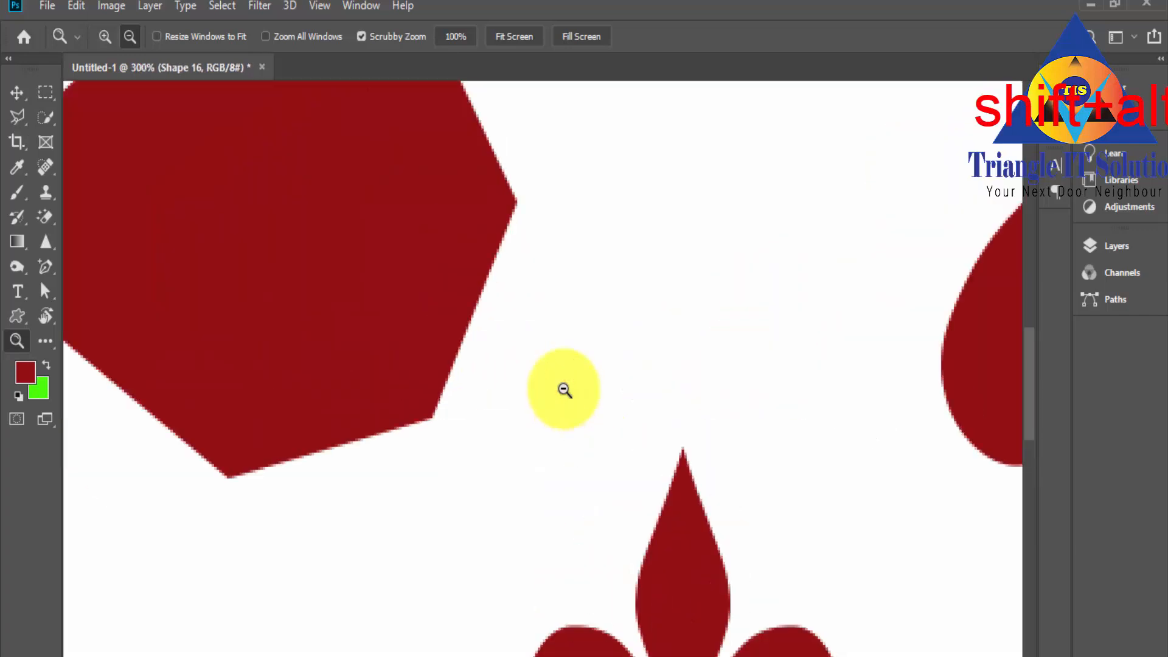
scroll(564, 390, up, 3)
scroll(686, 487, down, 2)
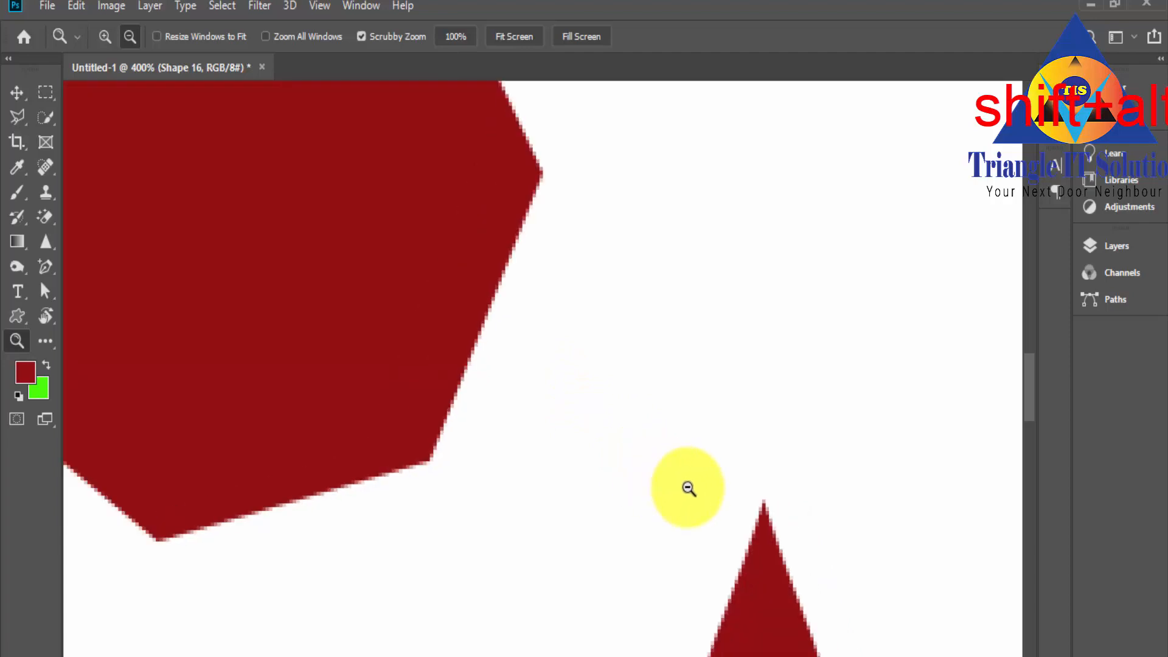
scroll(358, 401, up, 2)
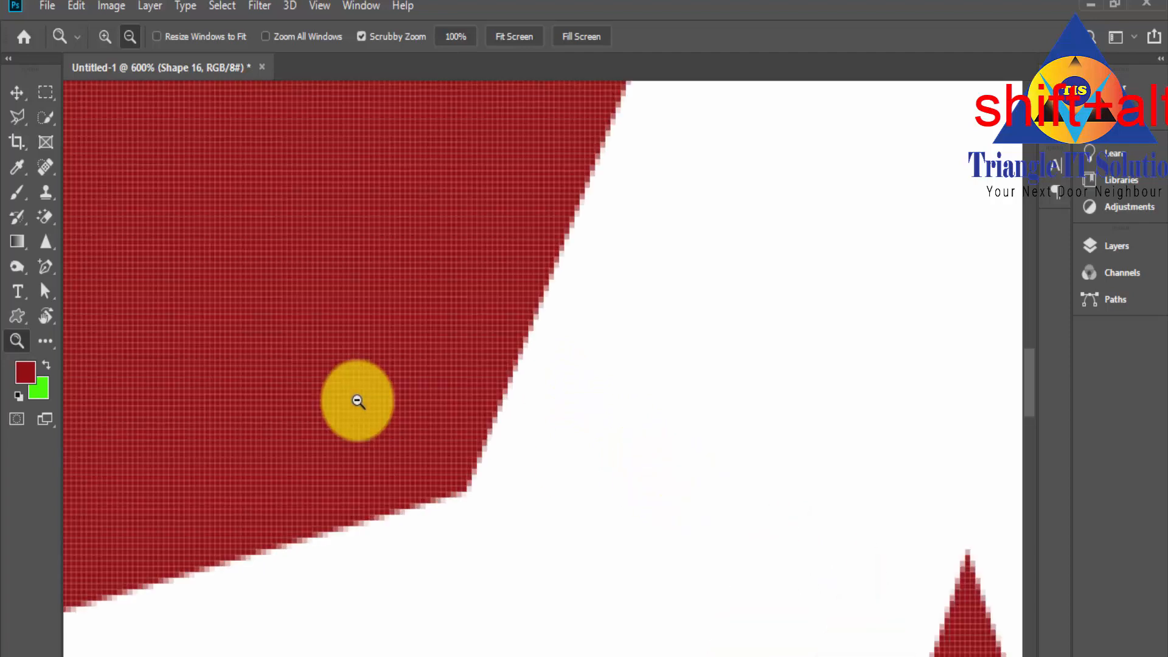
Step: Zoom out to the whole canvas, zoom in around the heptagon and square up to 300%, and zoom back out to 4%
scroll(358, 401, down, 7)
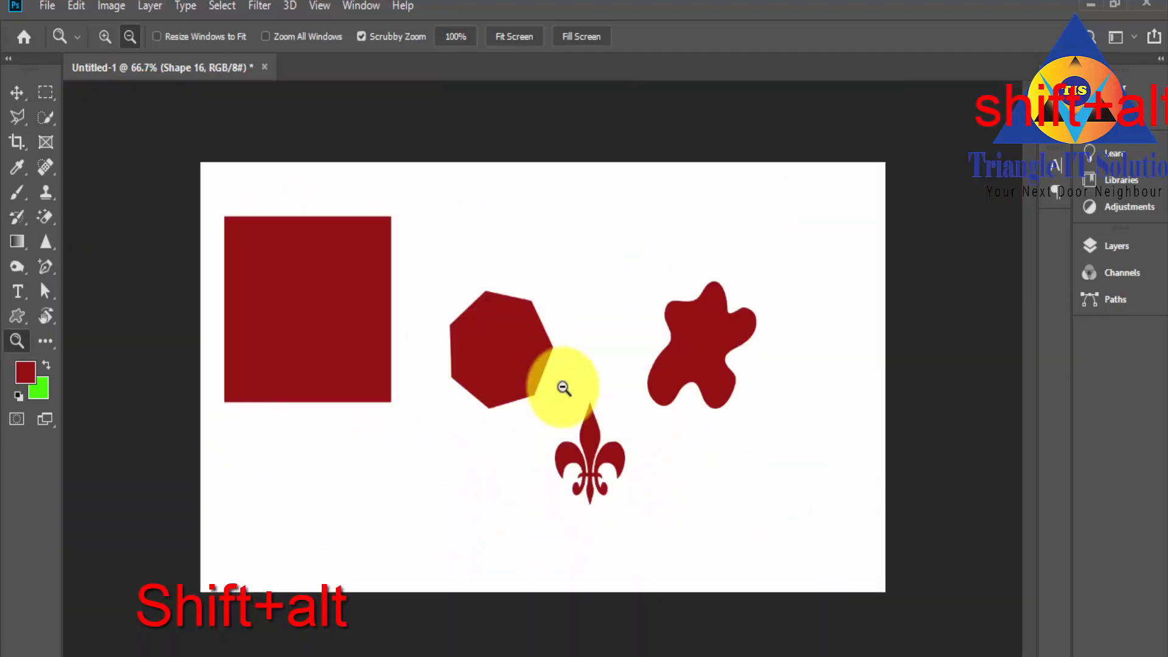
scroll(535, 386, up, 3)
scroll(410, 383, up, 2)
scroll(409, 383, down, 5)
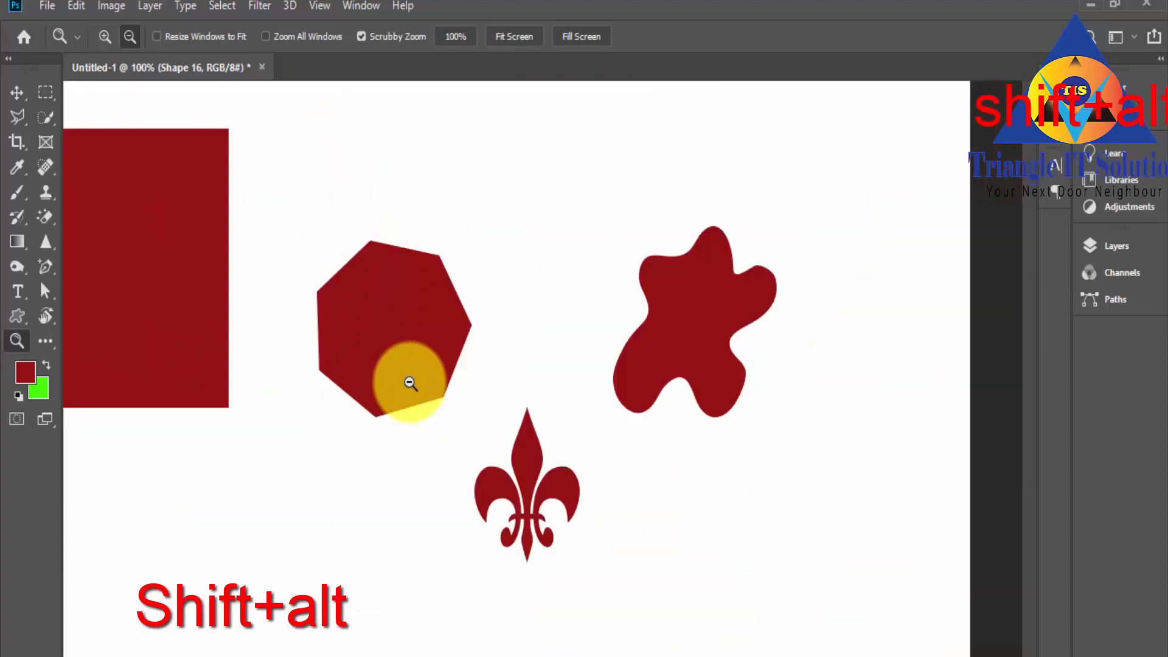
scroll(428, 394, up, 3)
scroll(401, 399, up, 2)
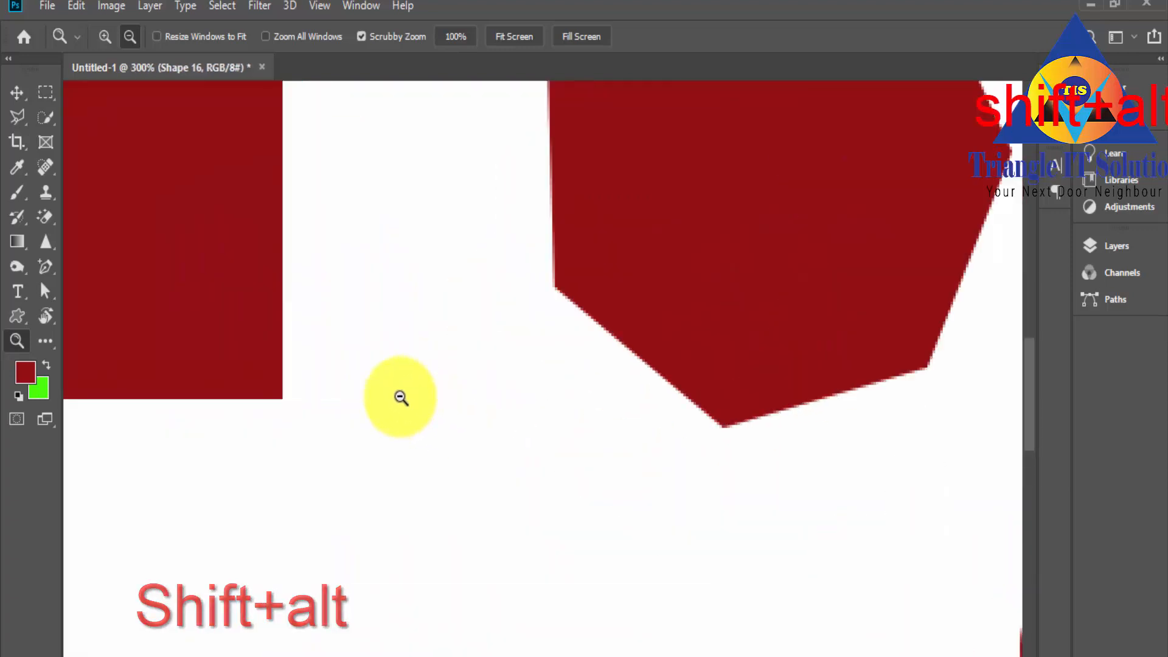
scroll(401, 398, down, 3)
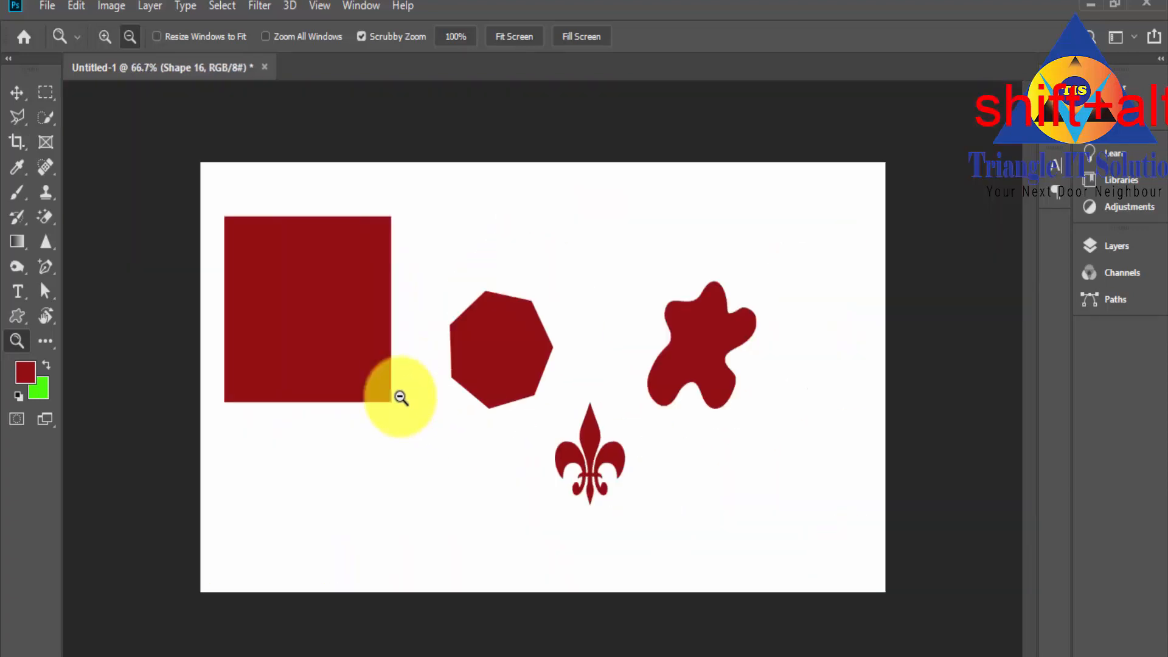
scroll(401, 398, down, 2)
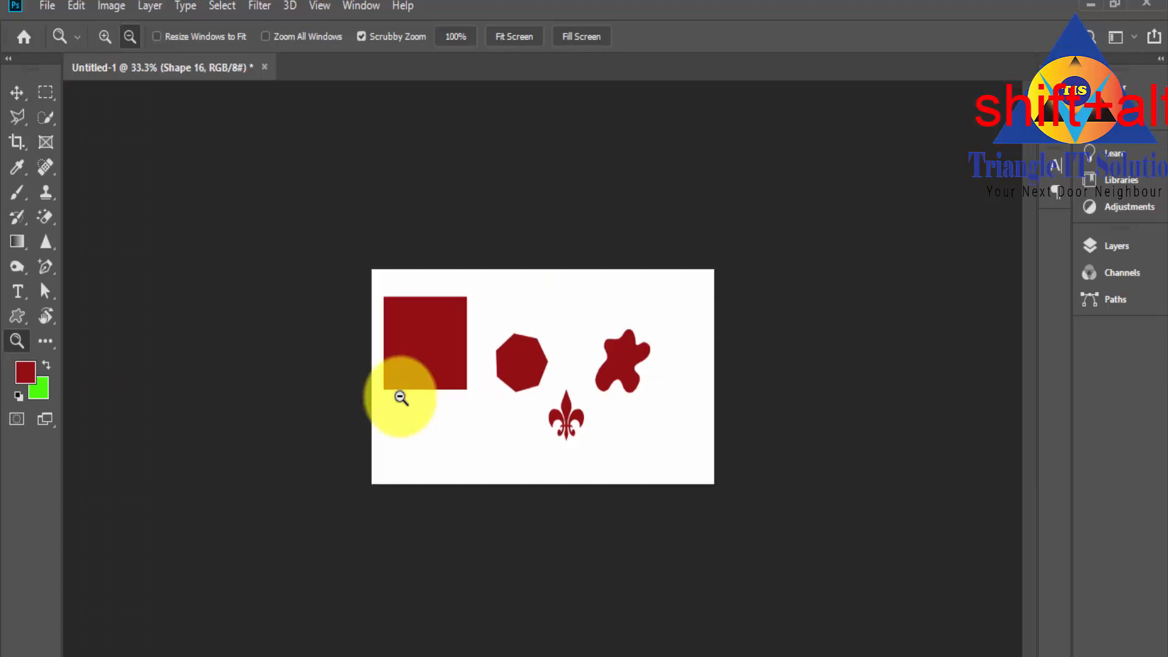
scroll(401, 398, down, 1)
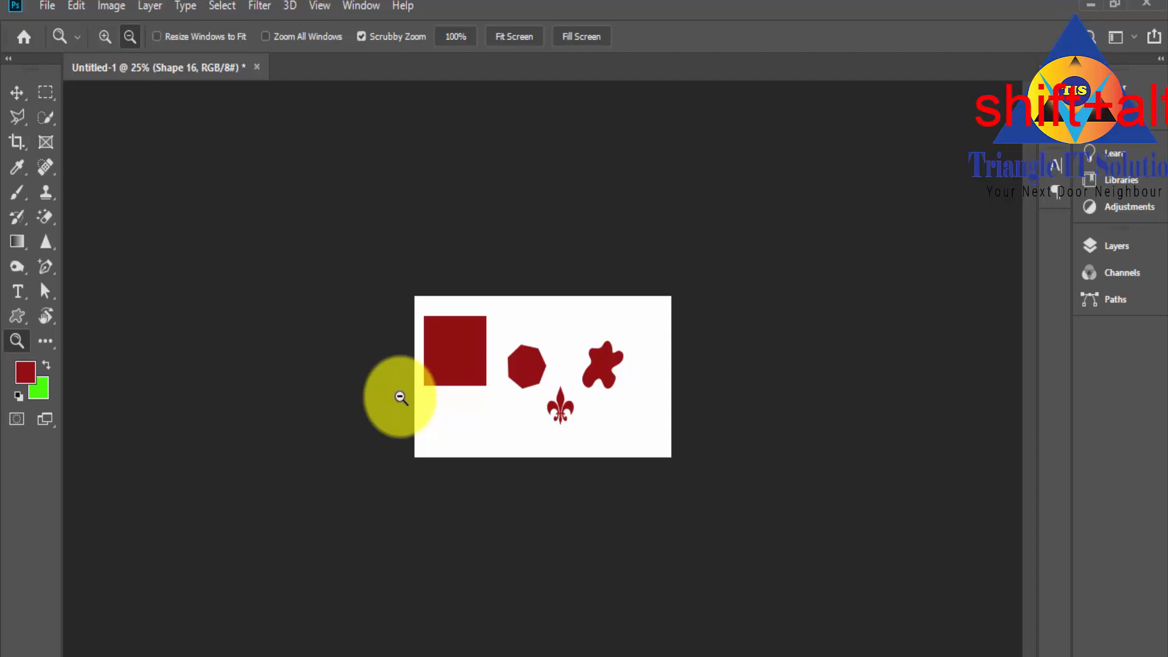
scroll(401, 398, down, 4)
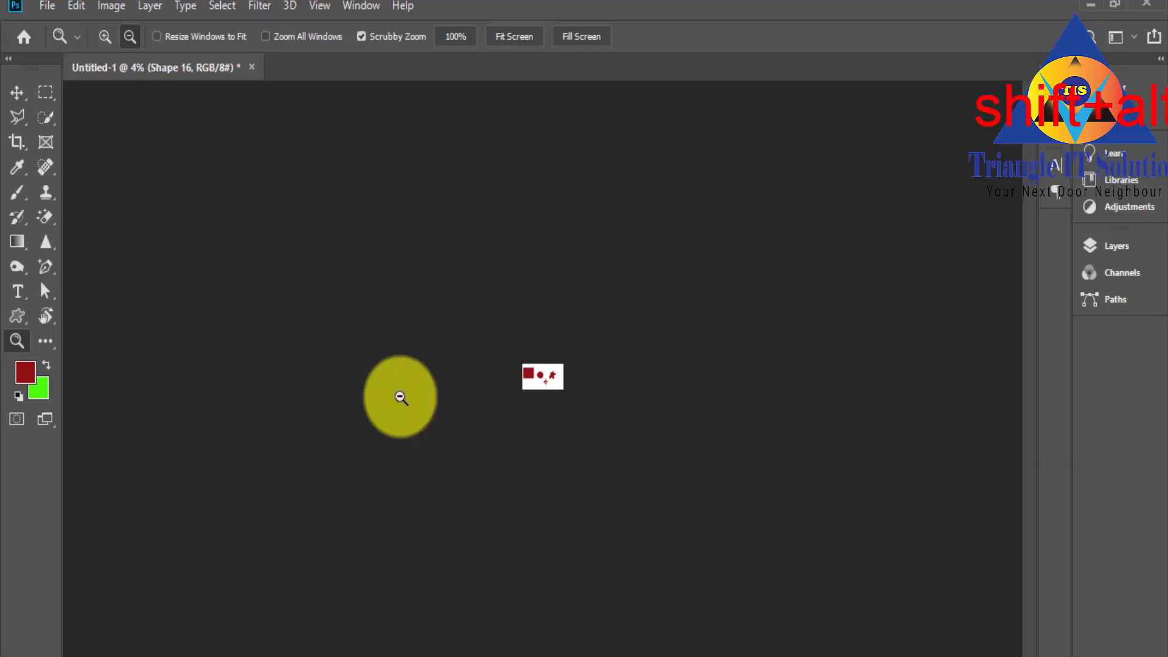
Step: Zoom in on the square's lower corner up to 800% and zoom back out to the whole canvas at 66.7%
scroll(401, 398, up, 1)
scroll(401, 397, up, 7)
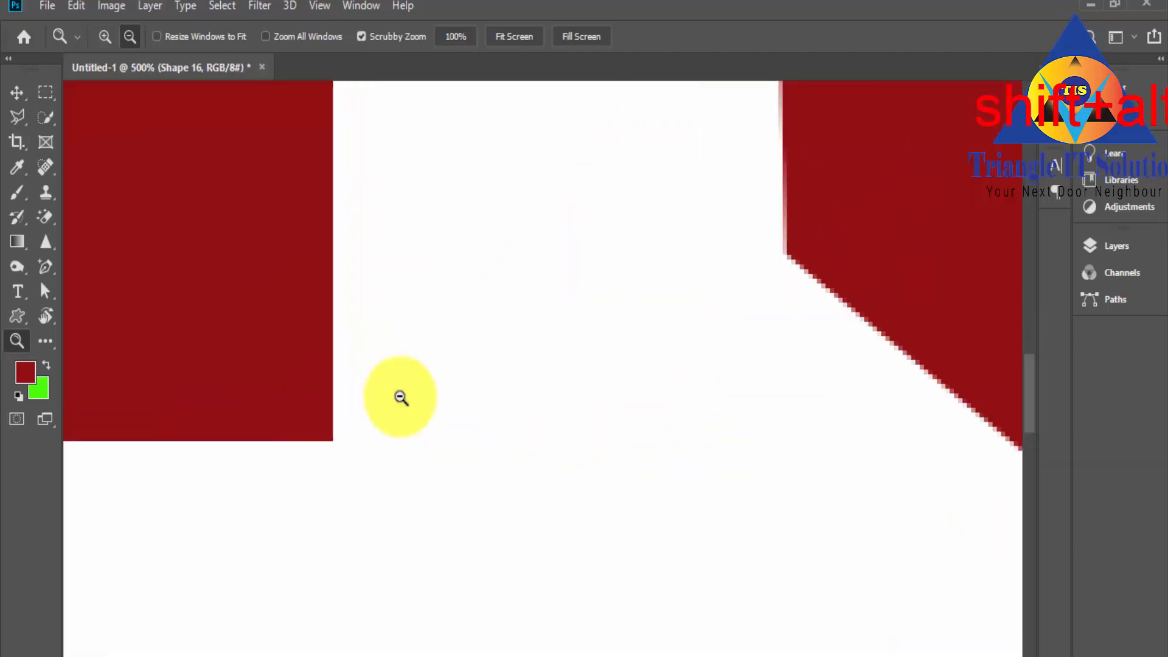
scroll(401, 397, down, 3)
scroll(401, 398, up, 3)
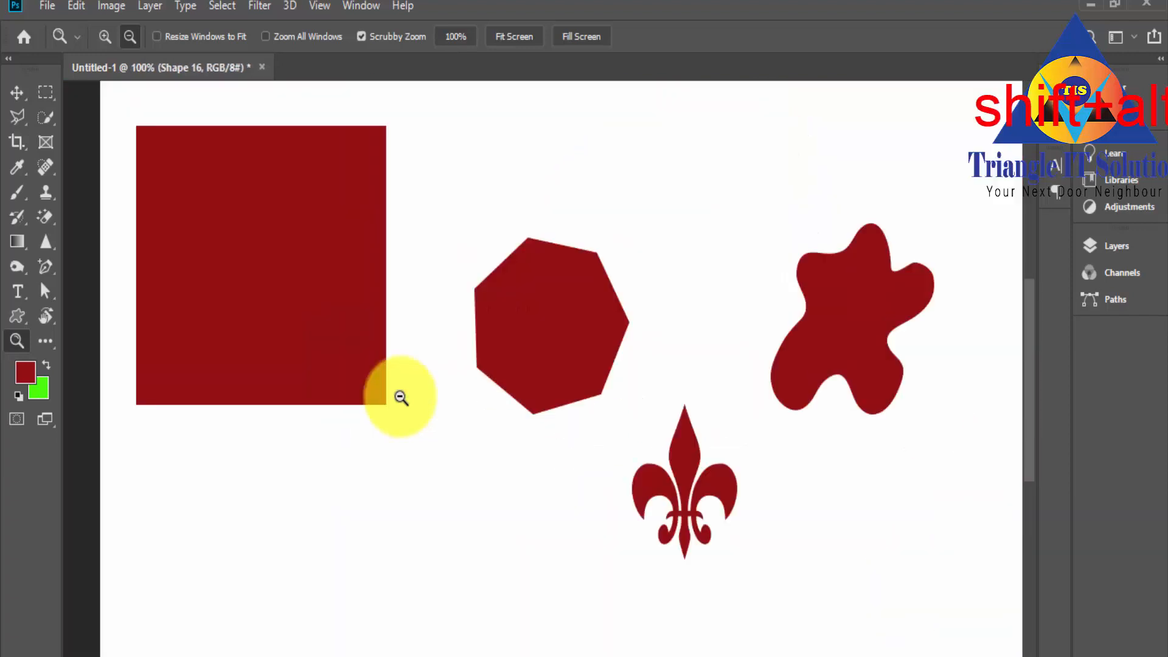
scroll(401, 398, down, 4)
scroll(401, 398, up, 7)
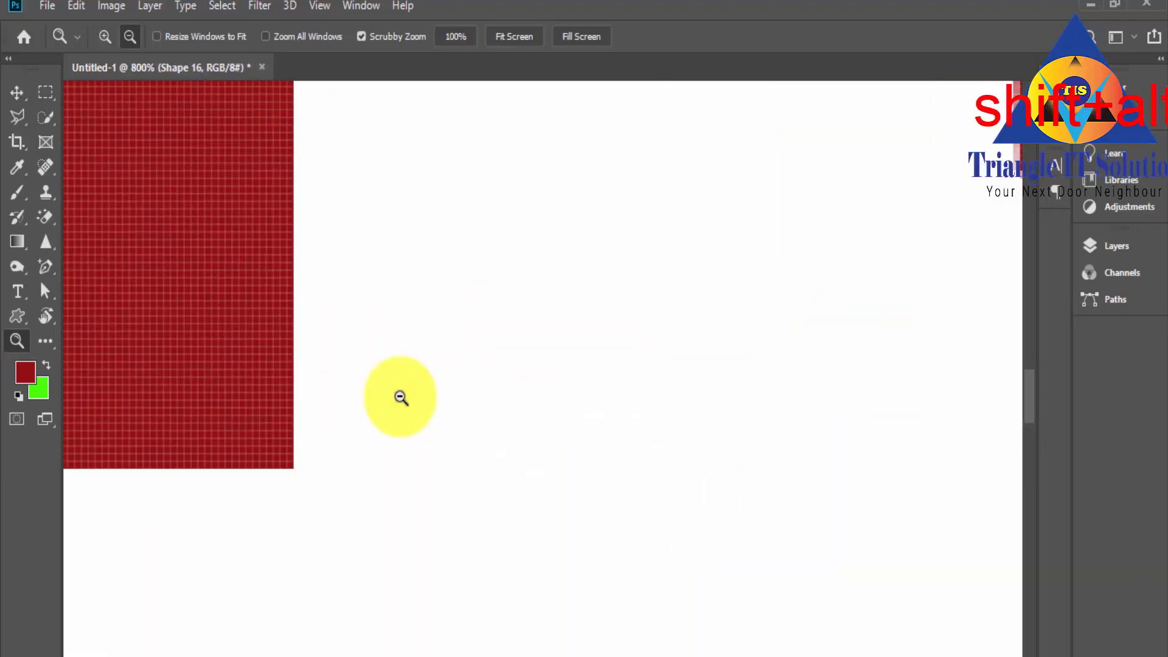
scroll(401, 398, down, 2)
scroll(401, 398, down, 5)
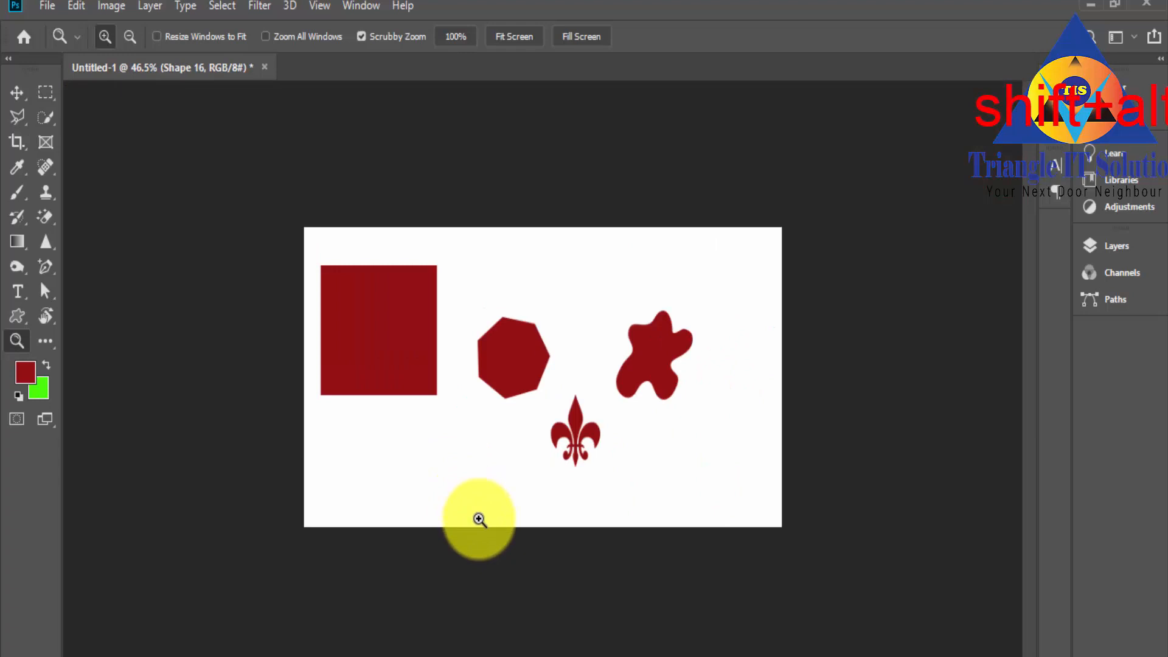
key(alt)
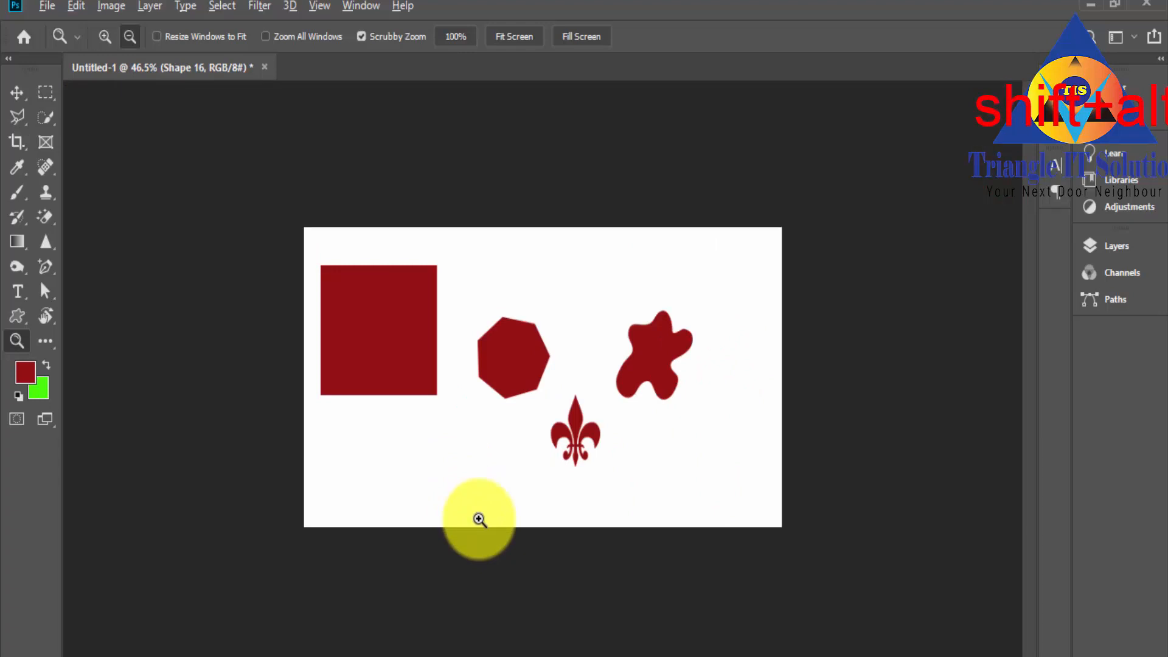
drag(479, 519, 545, 558)
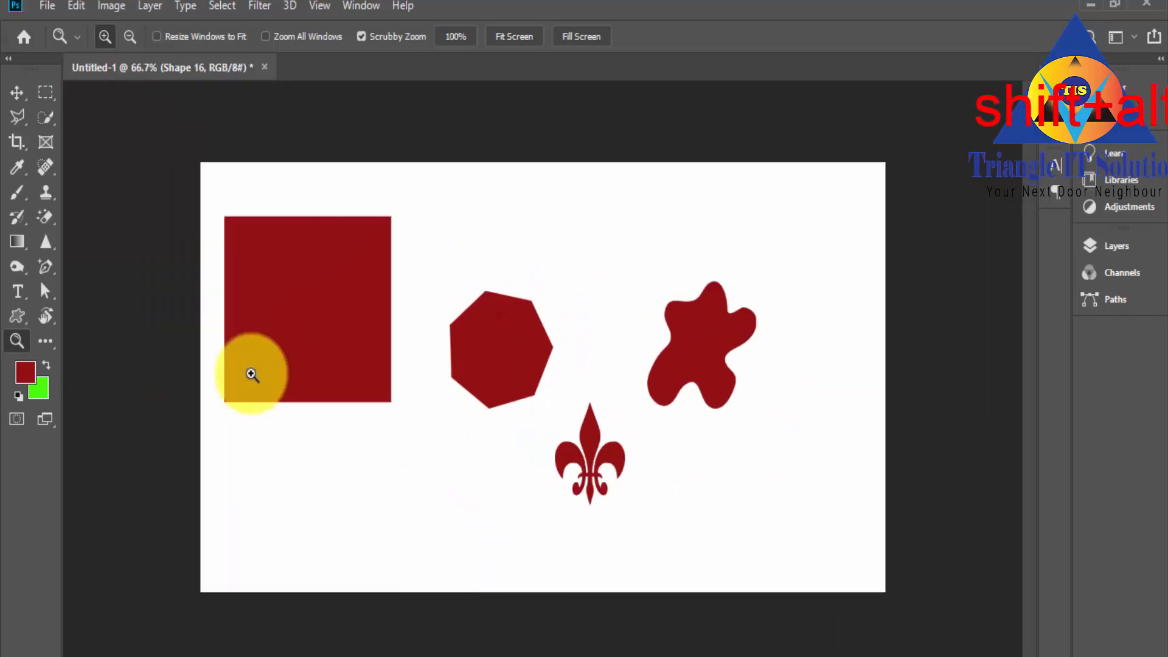
Step: Set the foreground color to turquoise #17dbc2 in the Color Picker
click(23, 377)
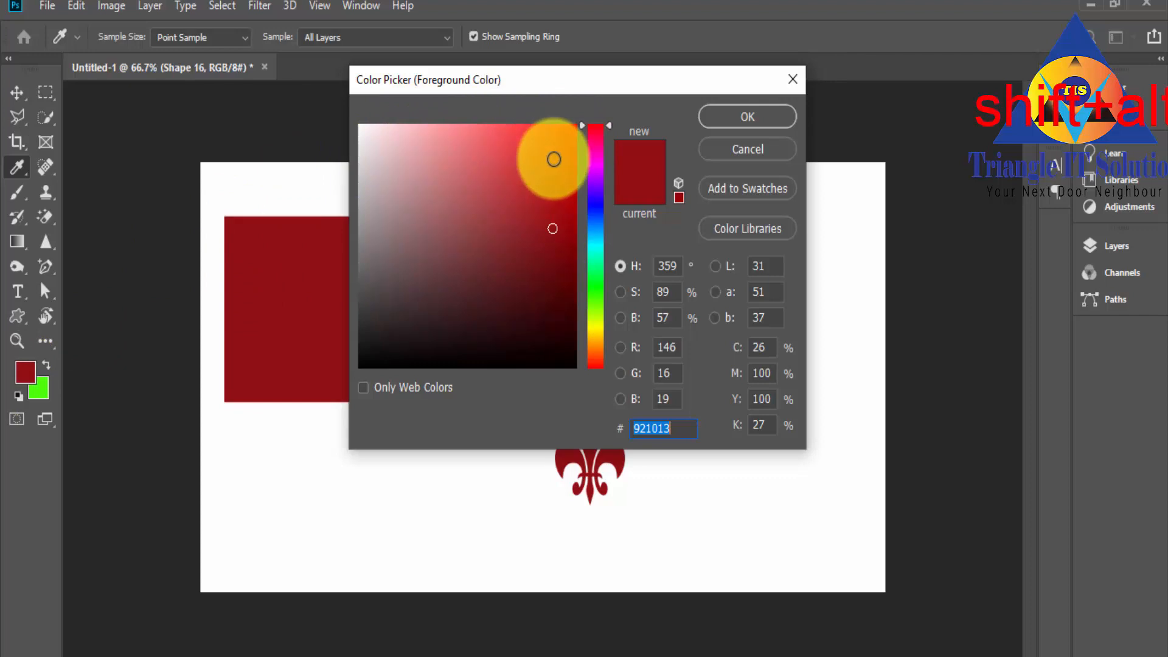
click(553, 158)
click(594, 252)
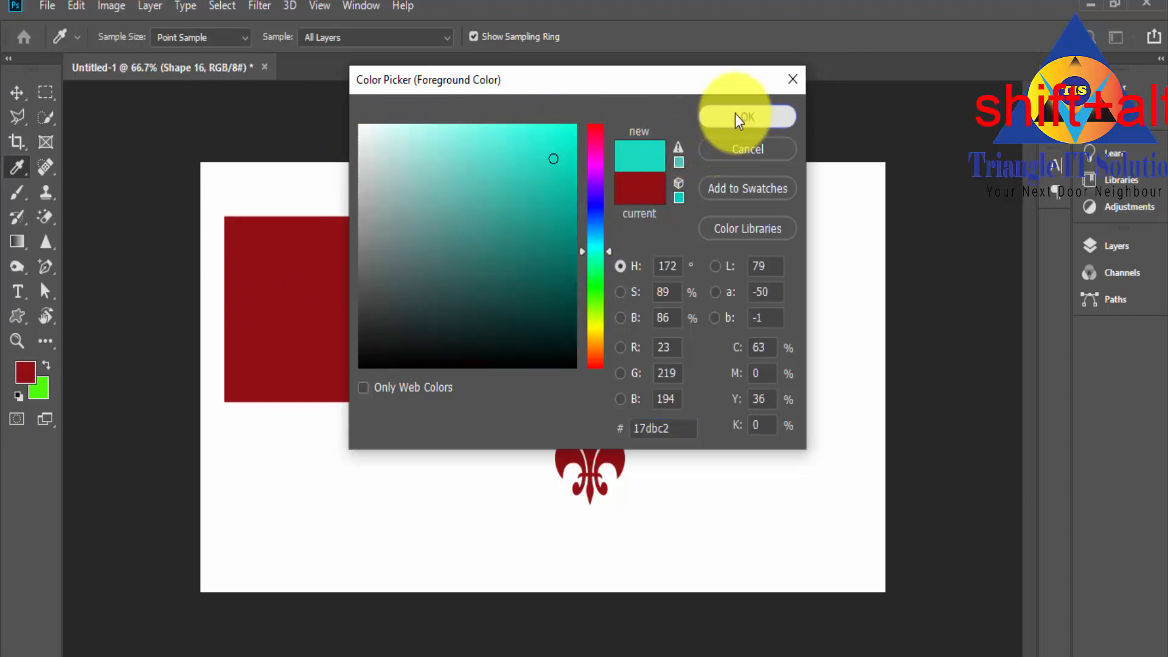
click(737, 115)
key(z)
key(i)
Step: Set the background color to green #38d601 in the Color Picker
click(39, 392)
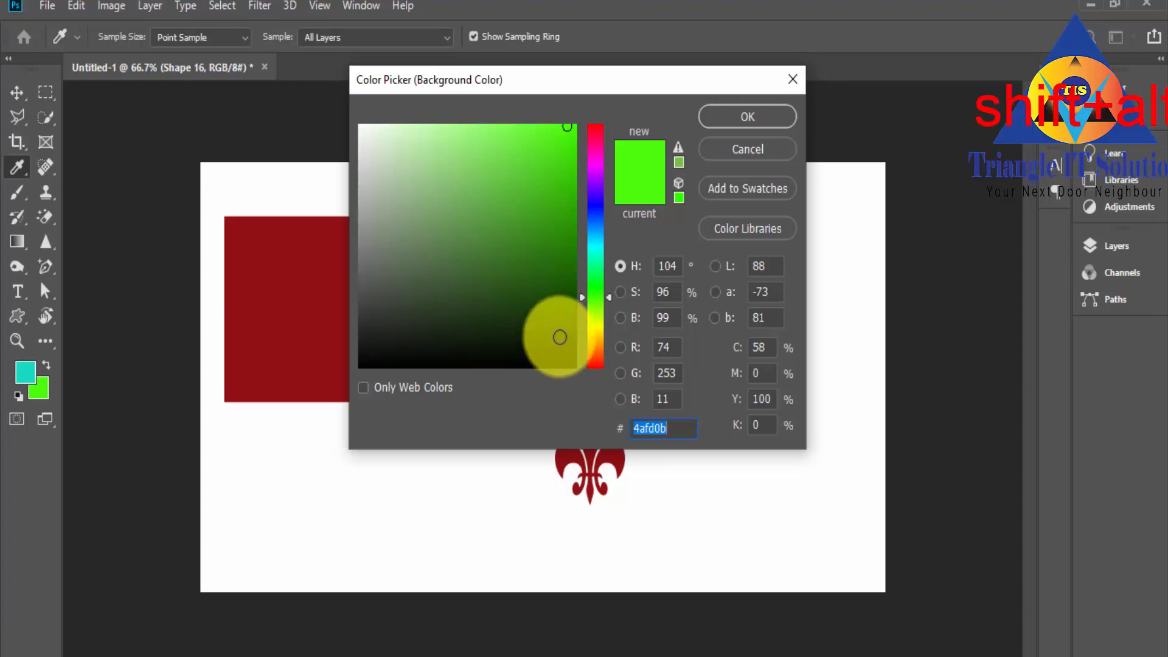
click(559, 336)
drag(562, 364, 576, 161)
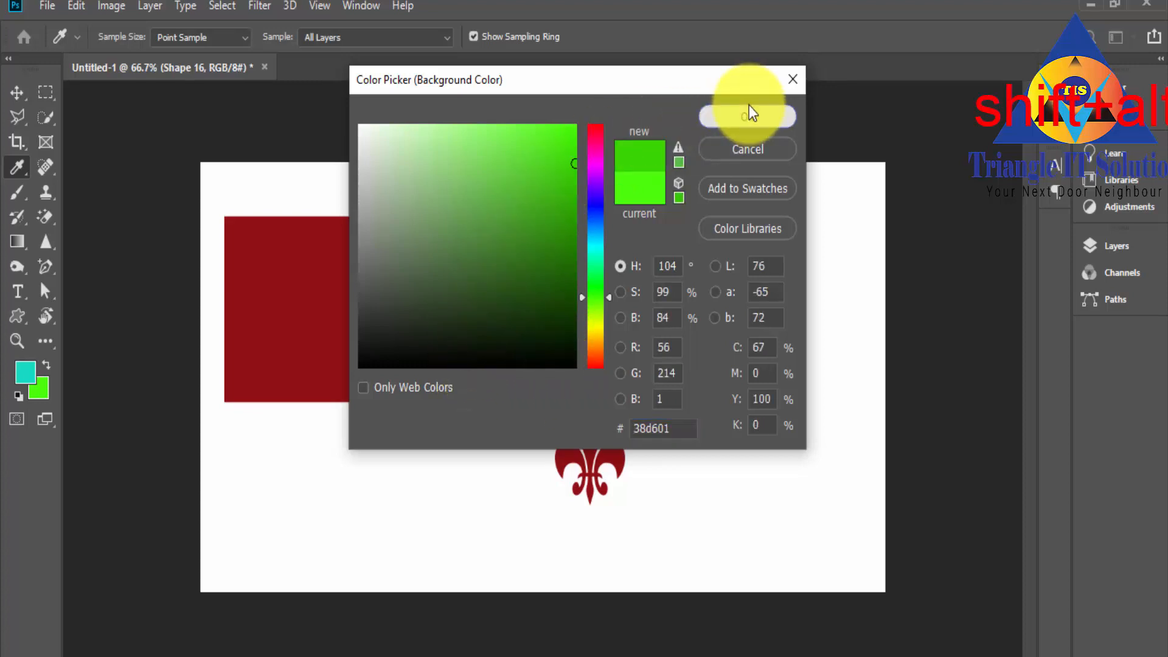
click(749, 108)
key(z)
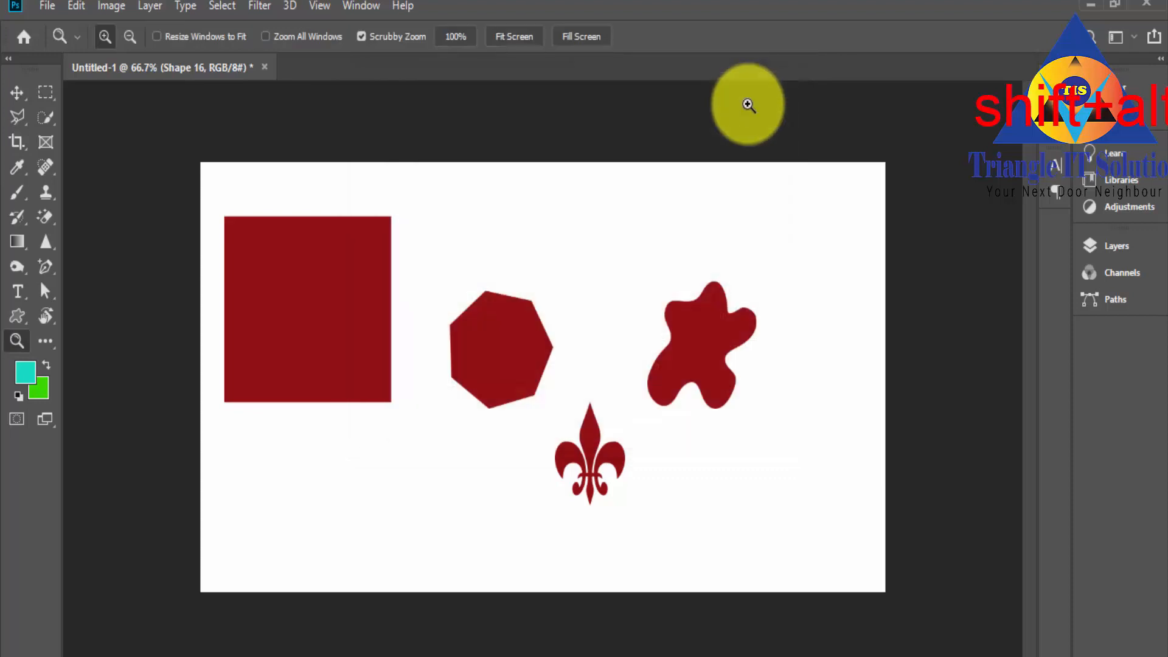
Step: Swap the foreground and background colors, reset them to default black and white, and swap these, ending with black as the foreground
click(46, 365)
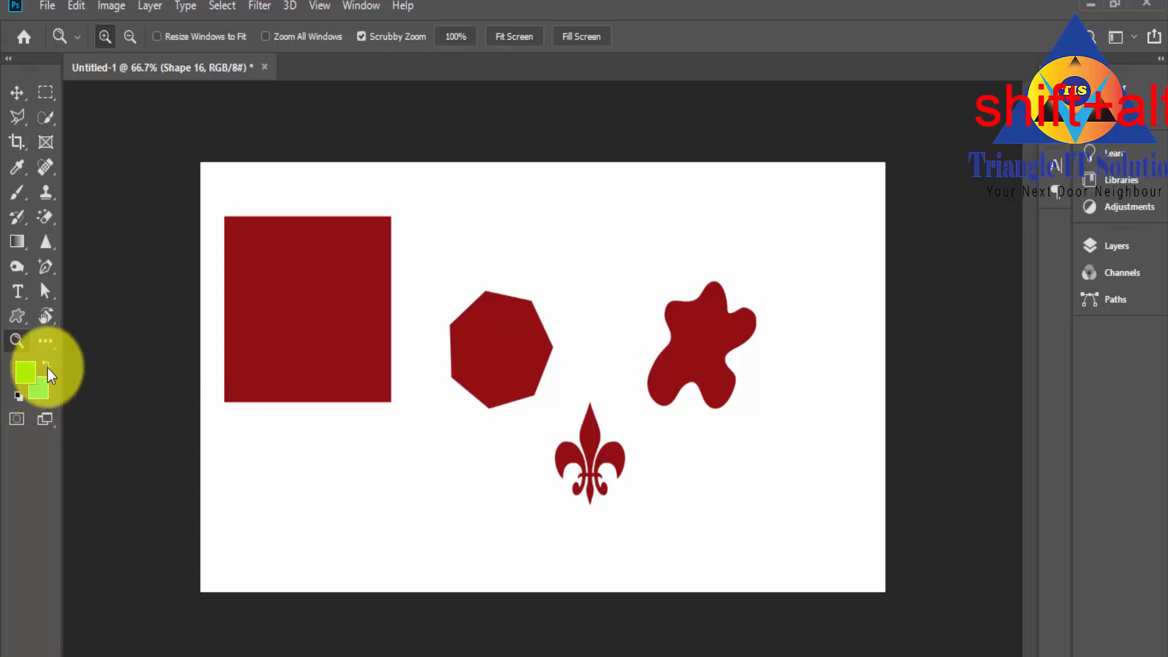
click(19, 396)
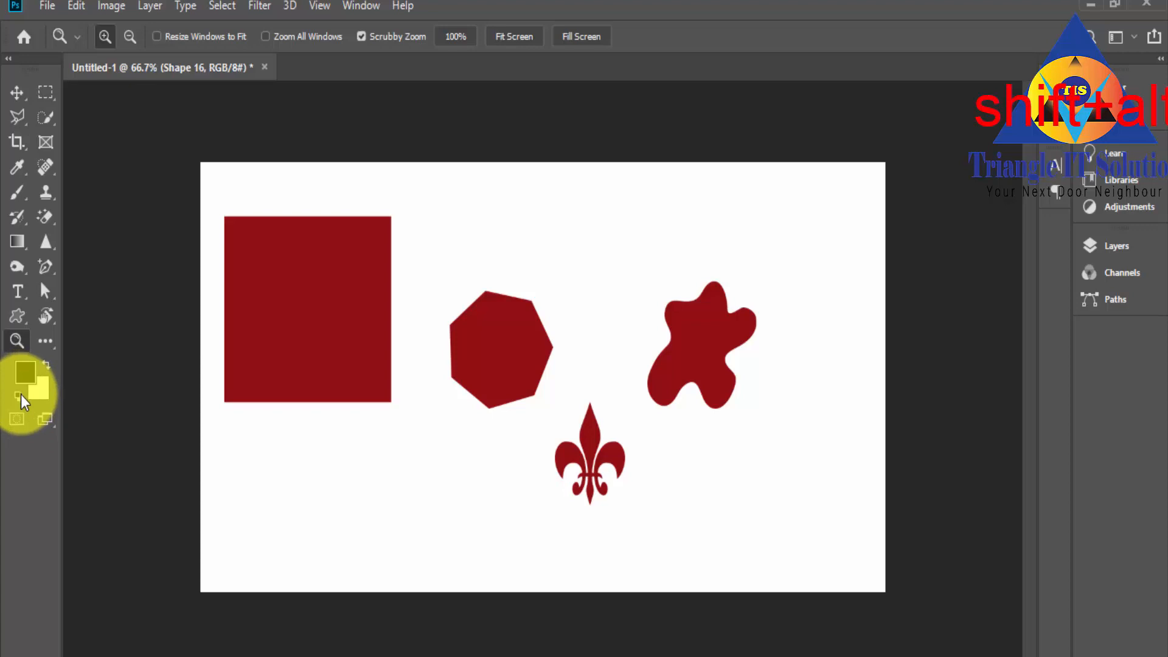
click(45, 366)
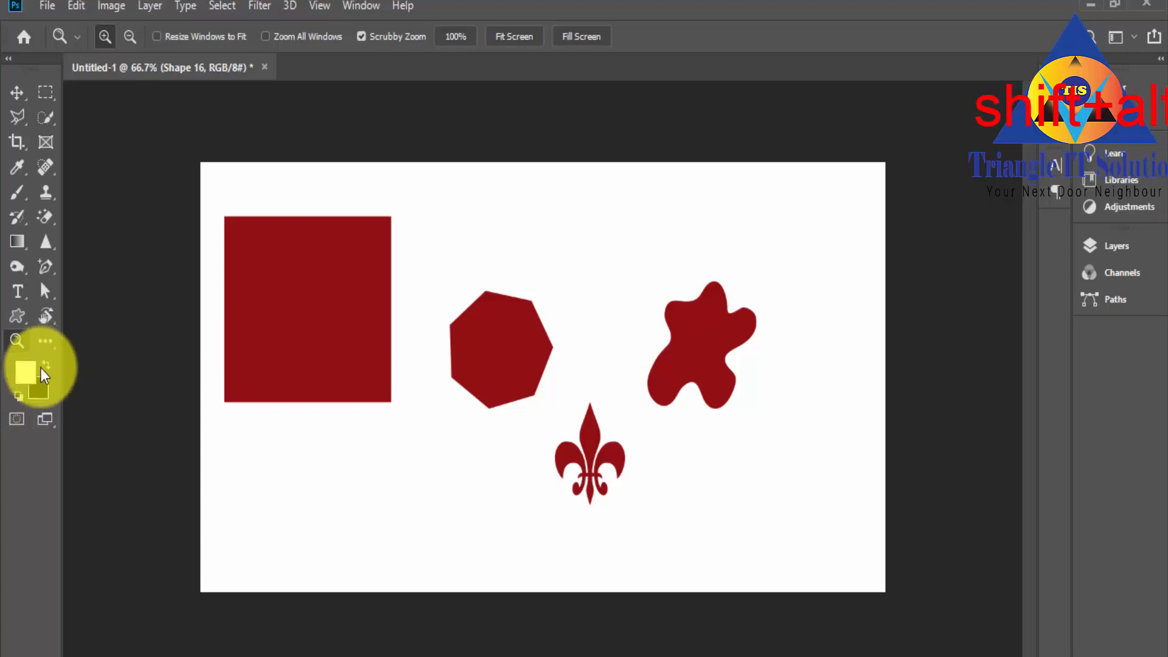
click(13, 416)
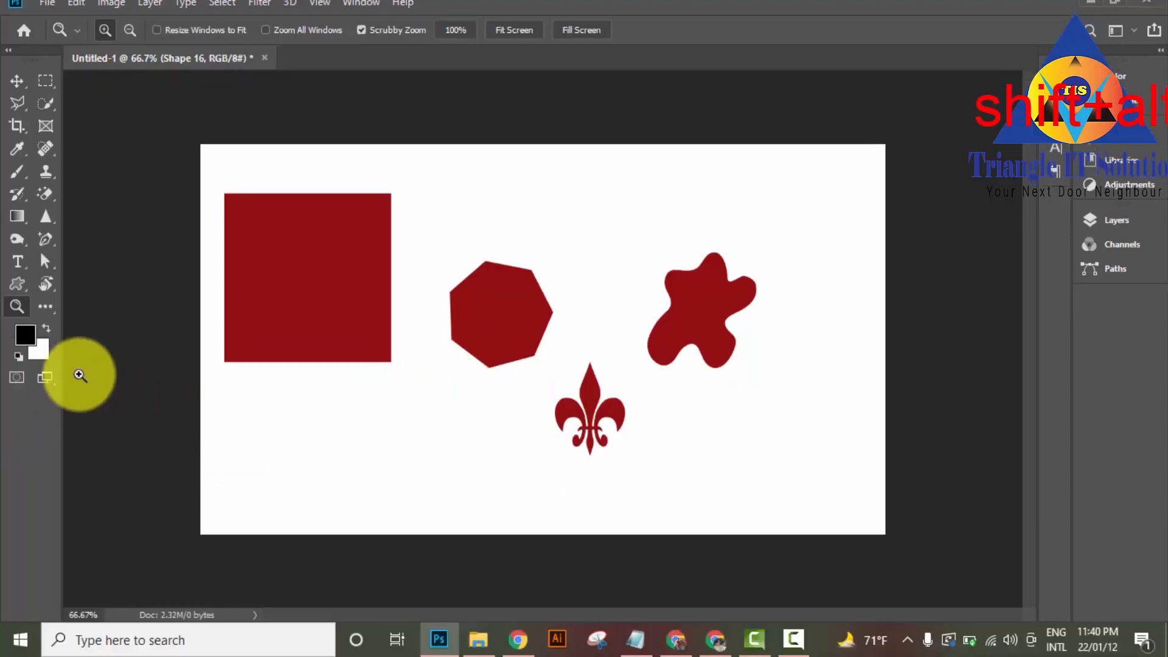
Step: Display the canvas in Full Screen Mode With Menu Bar and in Full Screen Mode, and return to Standard Screen Mode
click(39, 381)
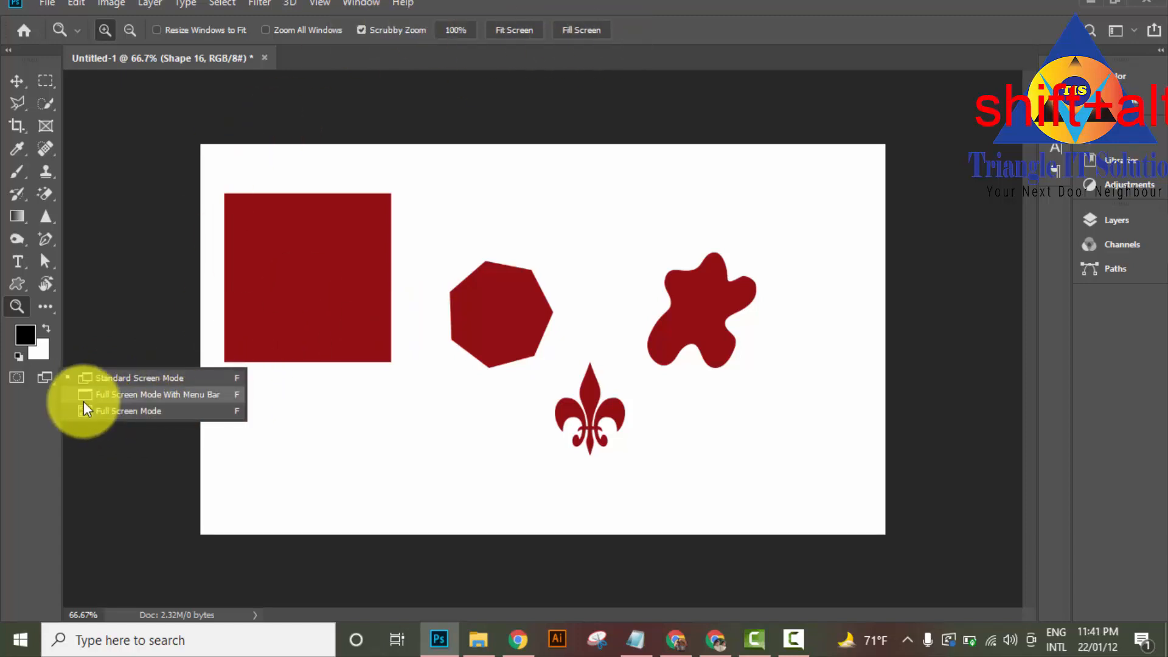
click(151, 394)
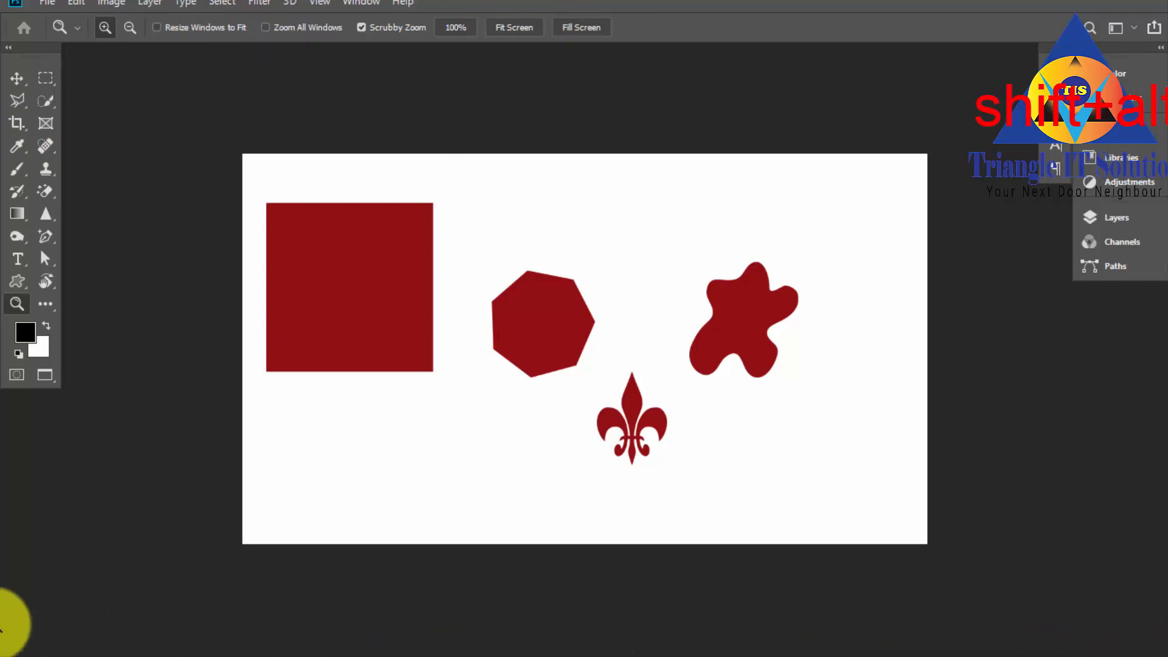
right_click(39, 373)
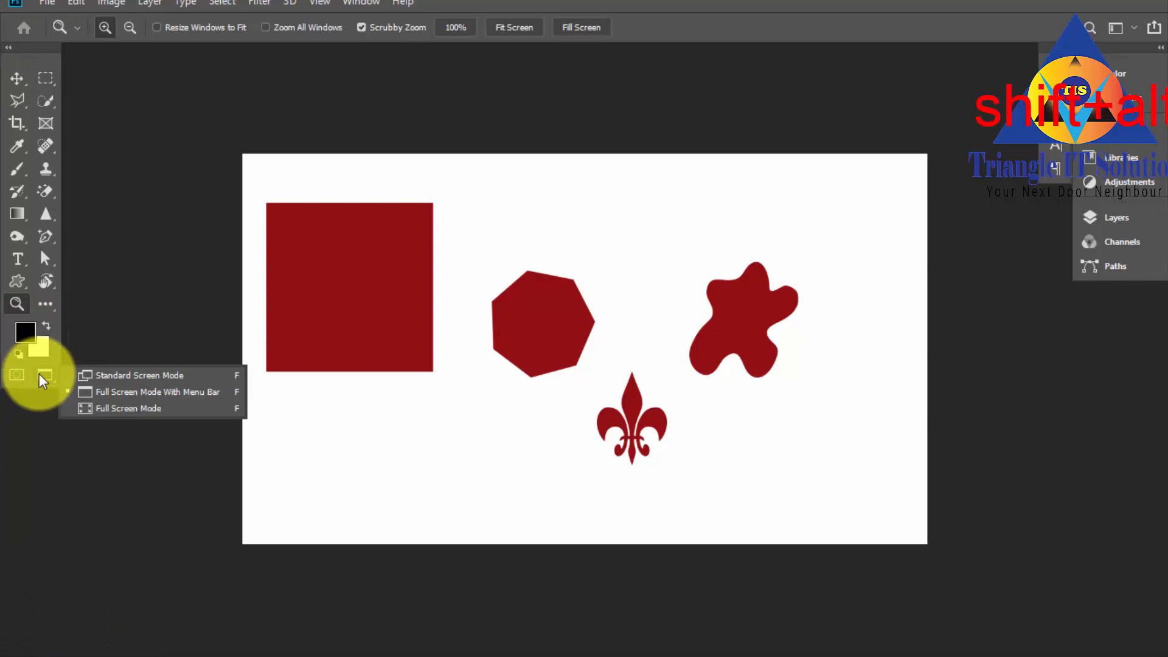
click(86, 408)
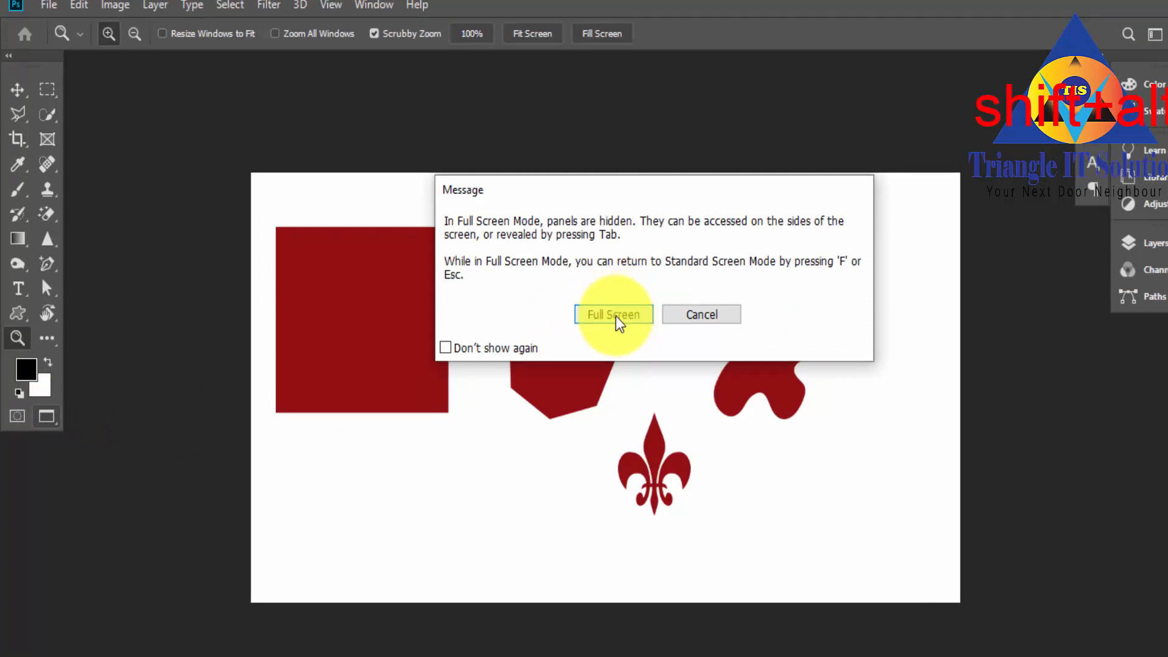
click(614, 314)
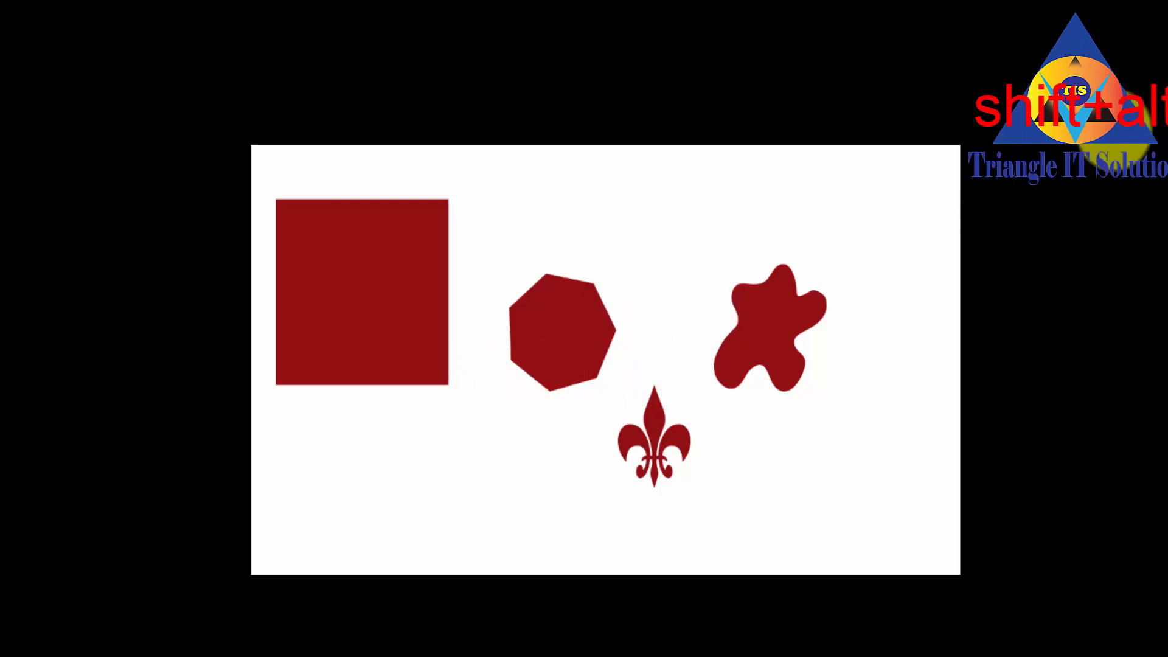
key(Escape)
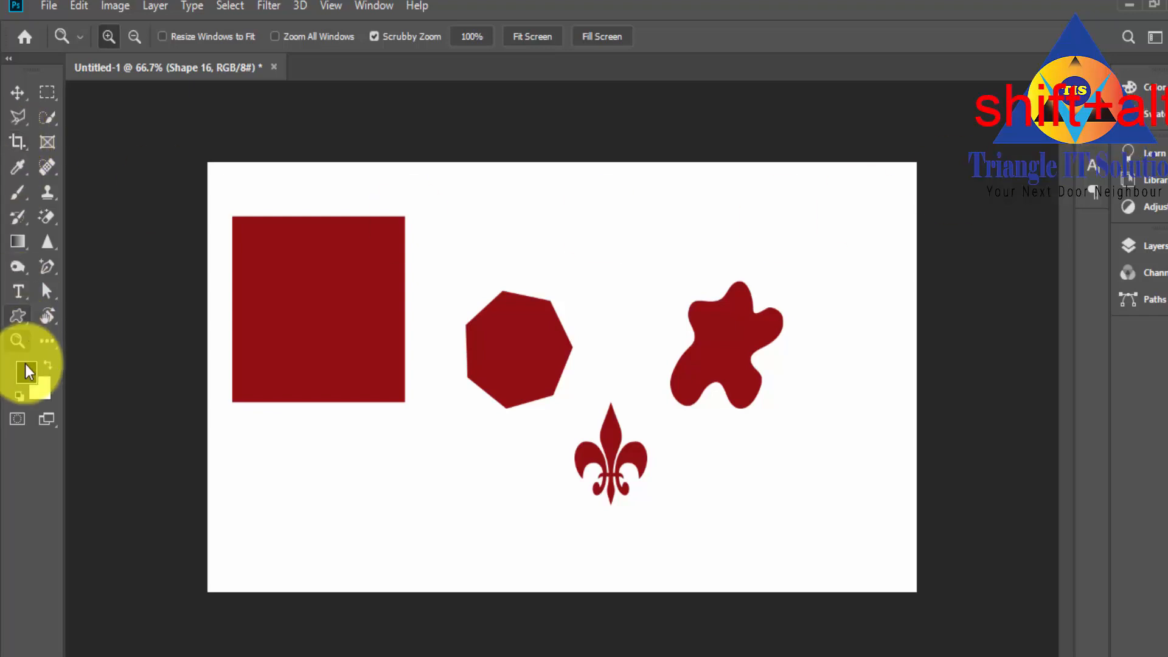
click(53, 427)
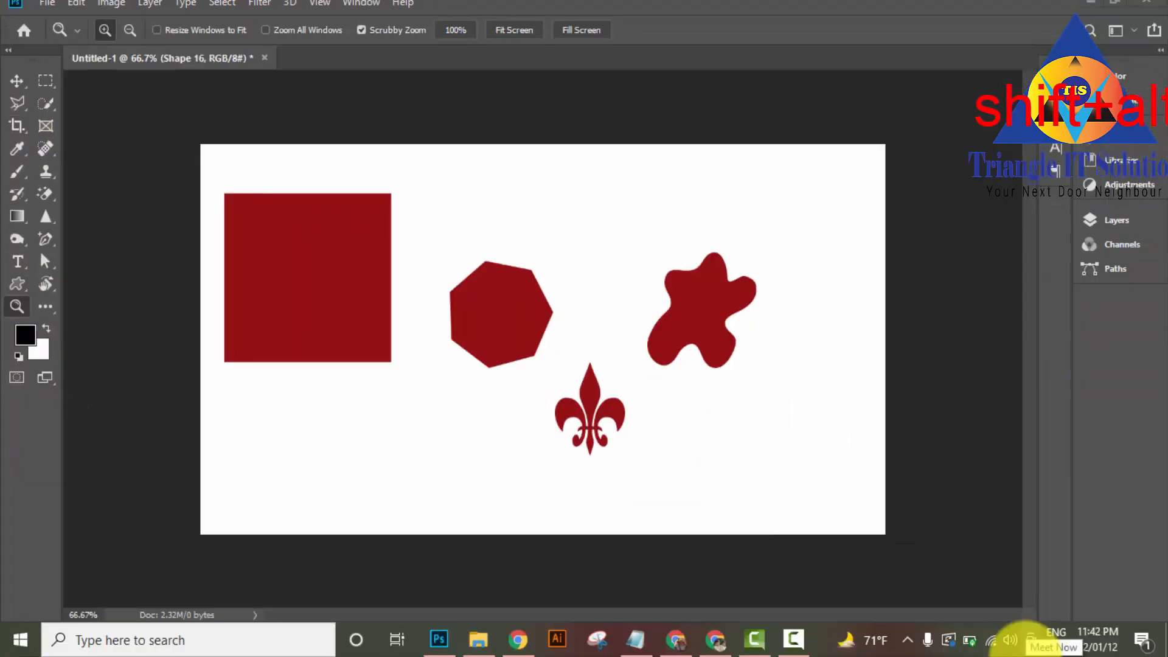